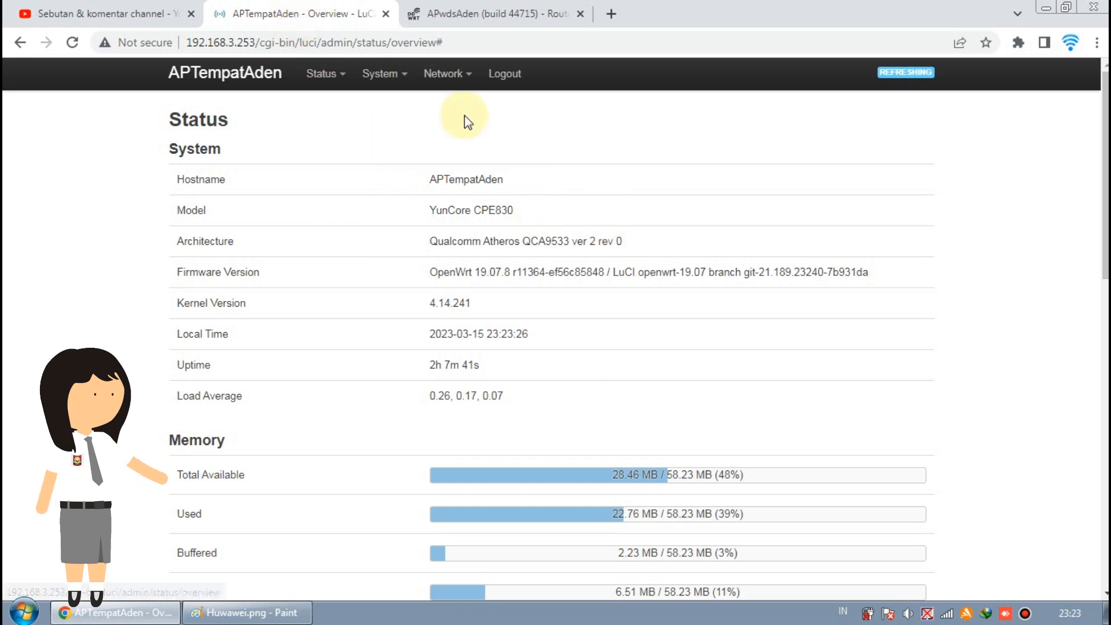
scroll(506, 141, down, 10)
scroll(508, 148, up, 8)
mouse_move(382, 73)
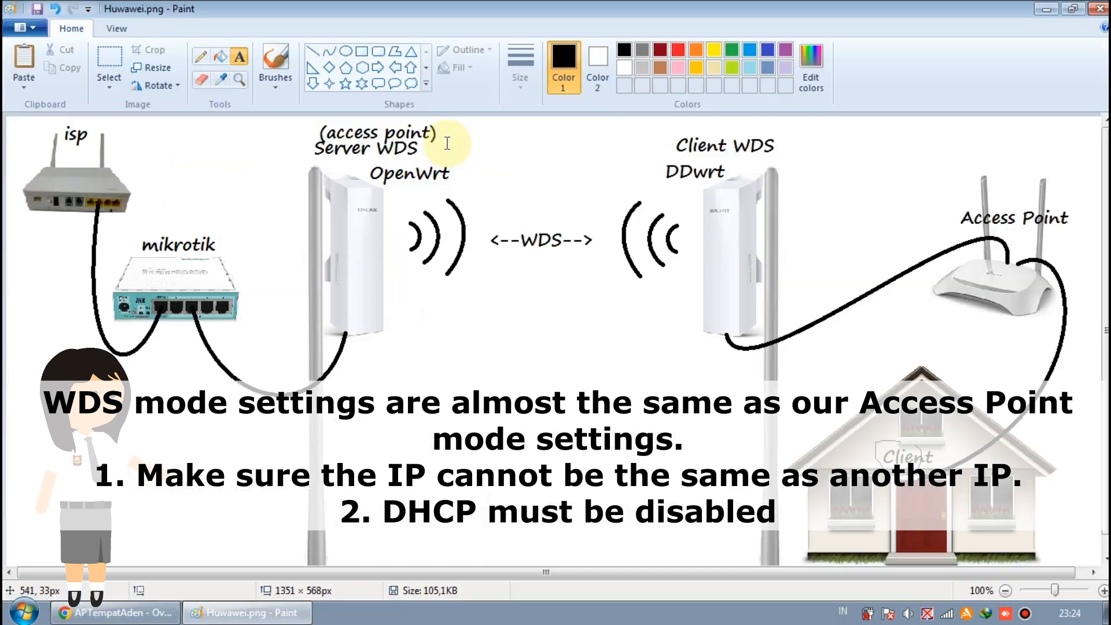
Step: Undo the (access point) label above Server WDS in the Paint diagram
key(ctrl+z)
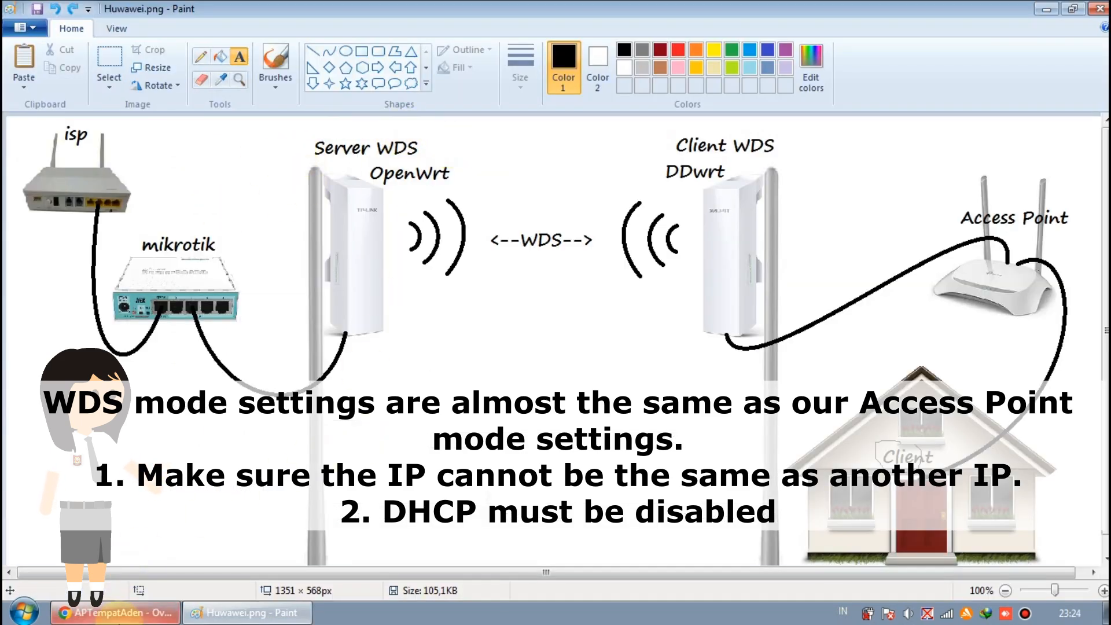
click(113, 612)
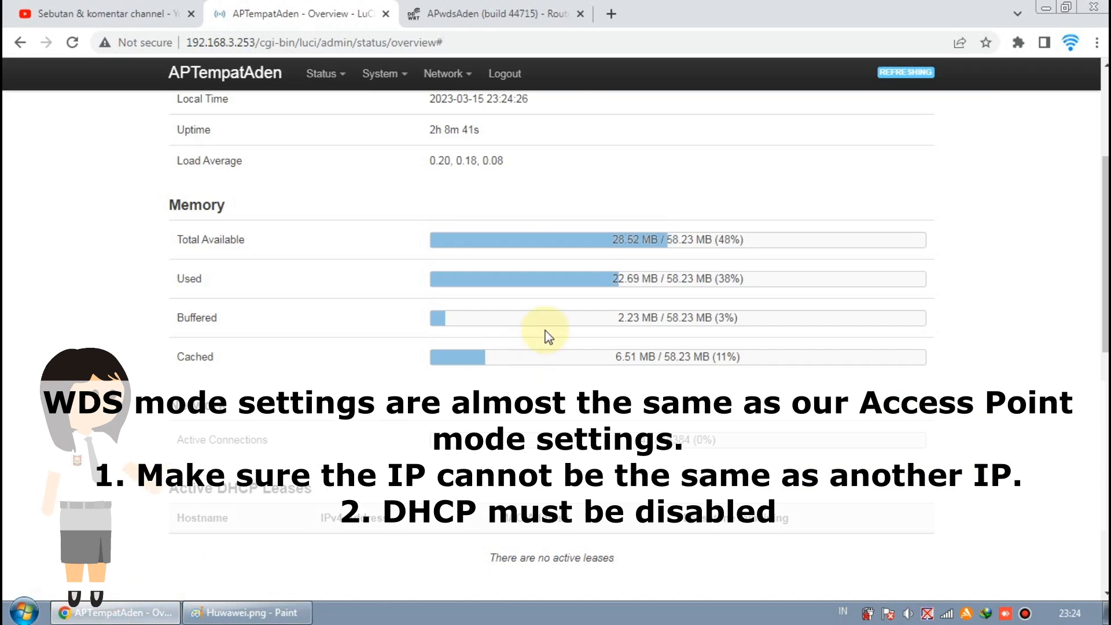
click(245, 612)
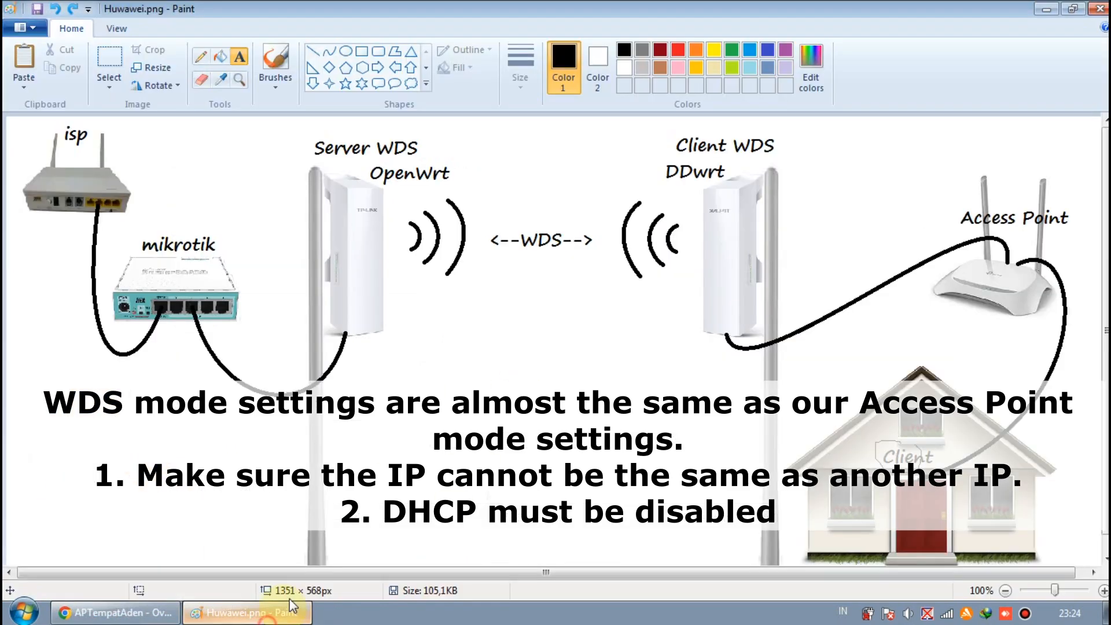
Step: Cancel an empty text box beside the mikrotik device and return to the router status page
click(182, 230)
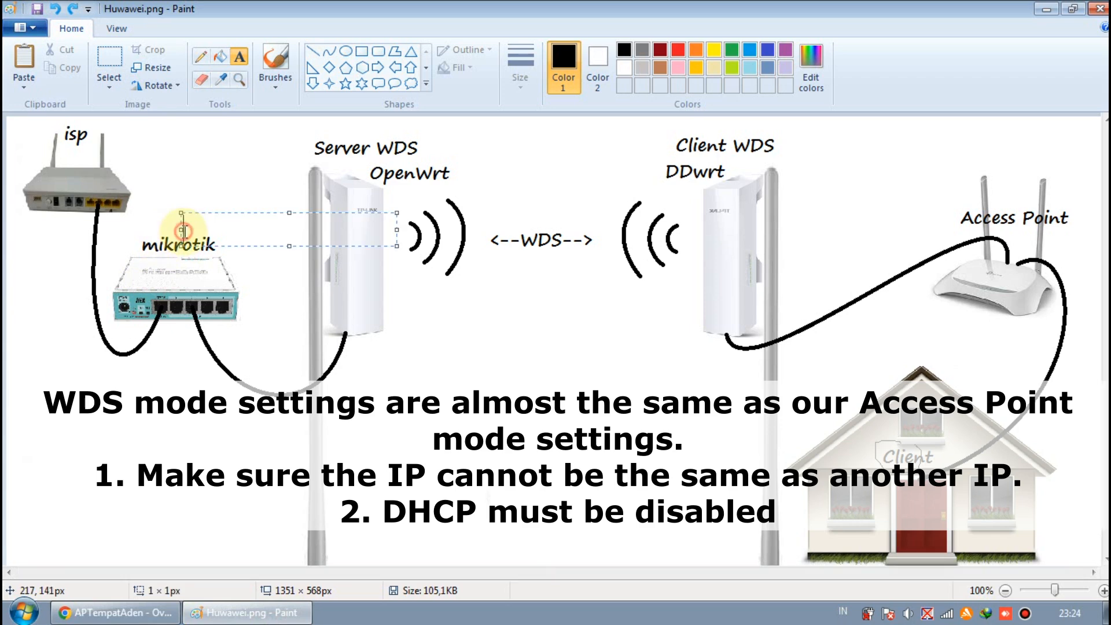
click(241, 272)
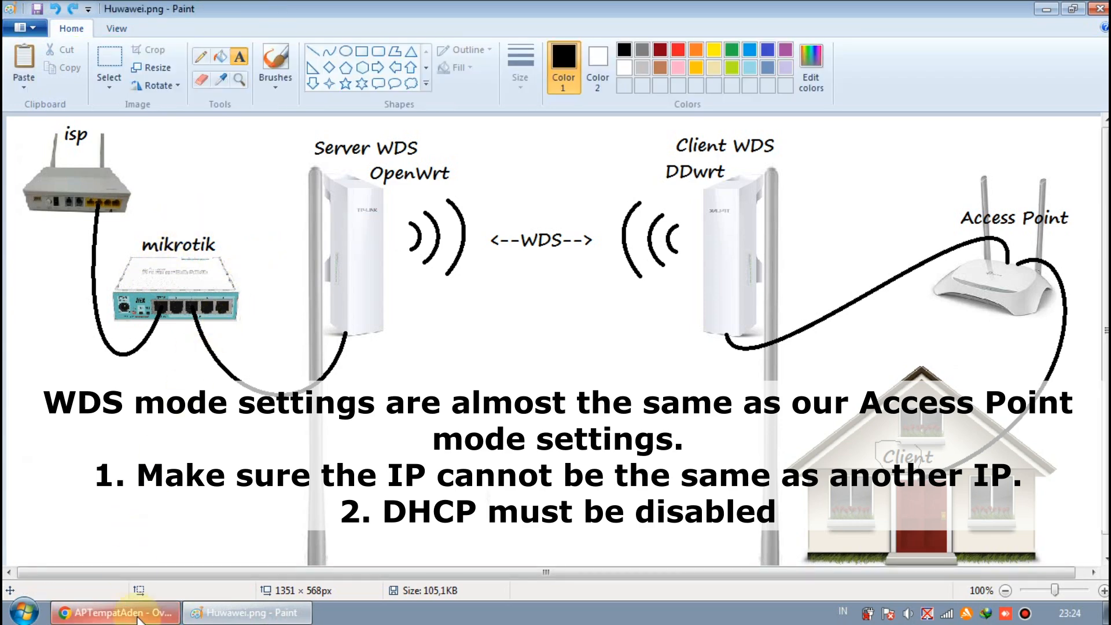
click(118, 612)
mouse_move(431, 81)
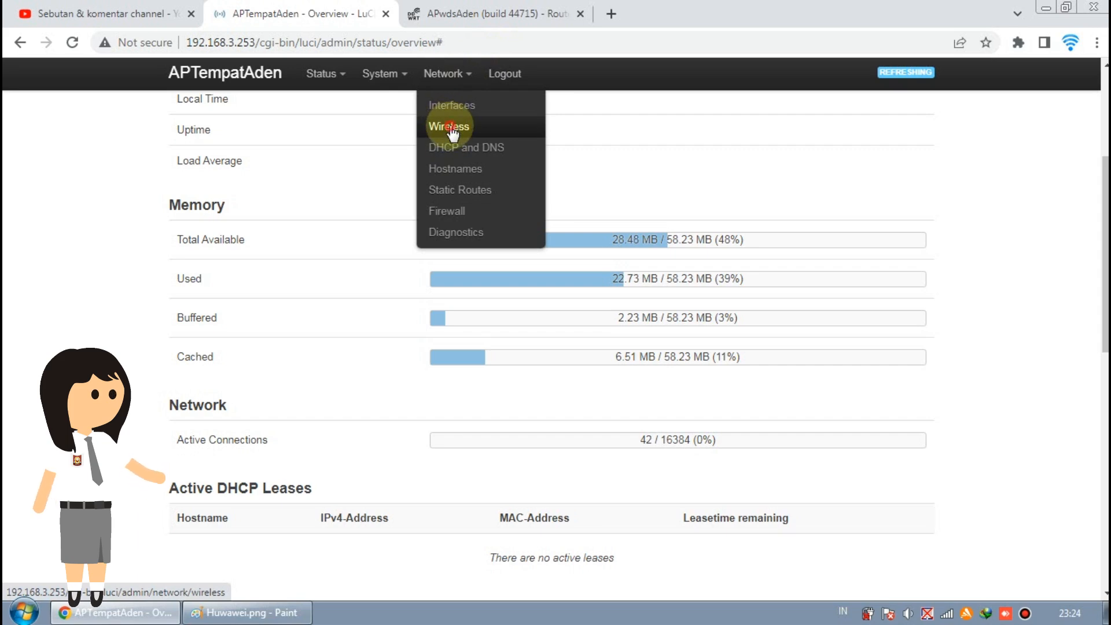
Step: Go to the Wireless Overview and select the Wifi_Gratis network name
click(450, 127)
mouse_move(466, 136)
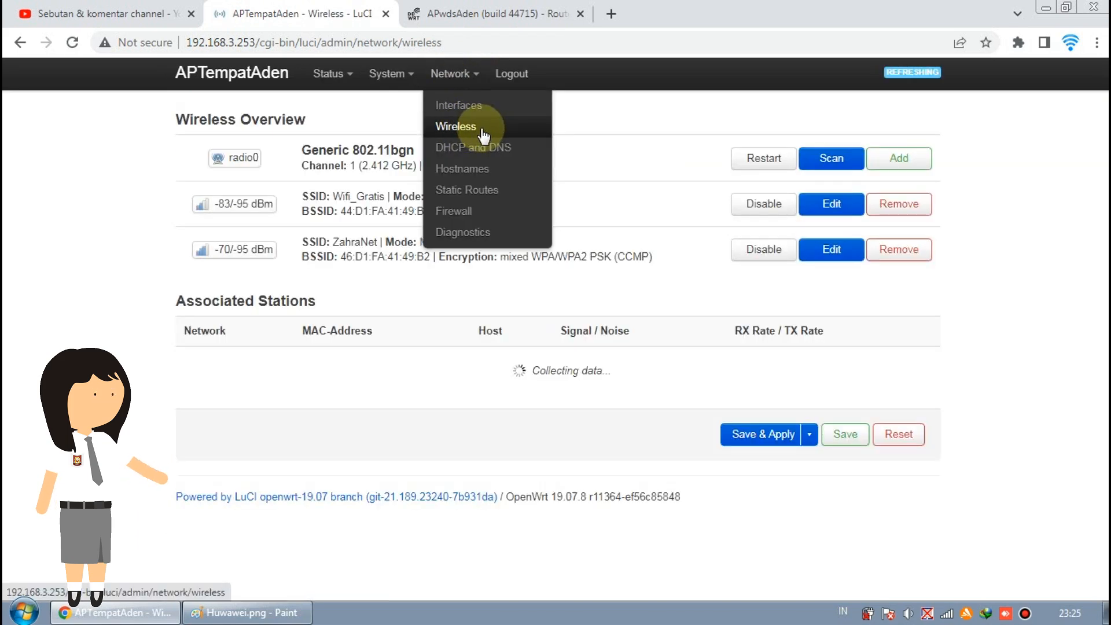
drag(329, 198, 379, 197)
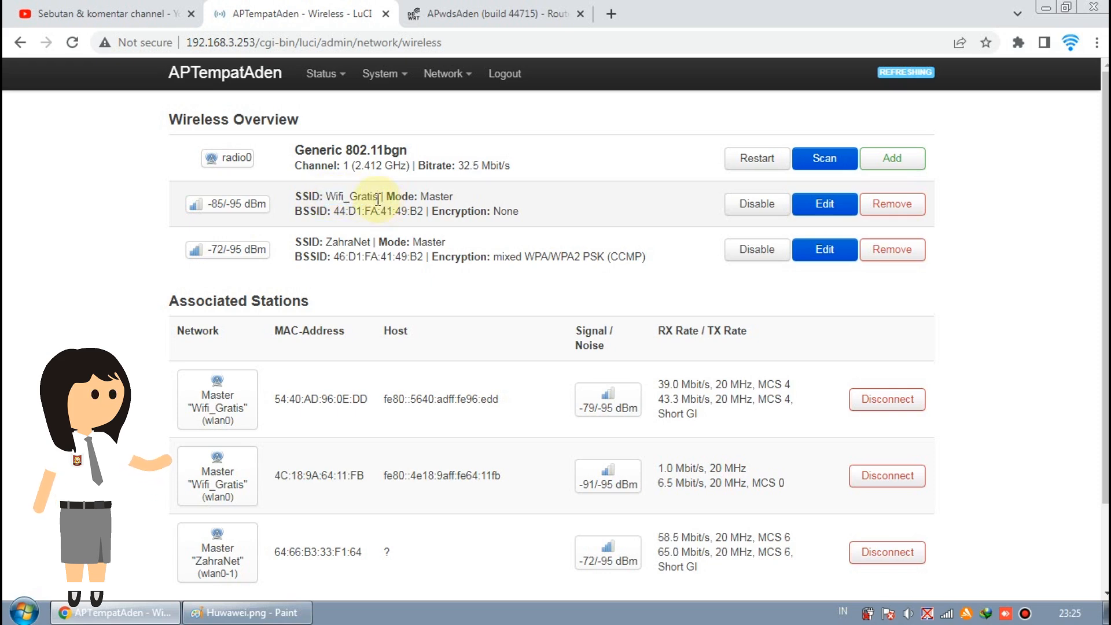
double_click(378, 200)
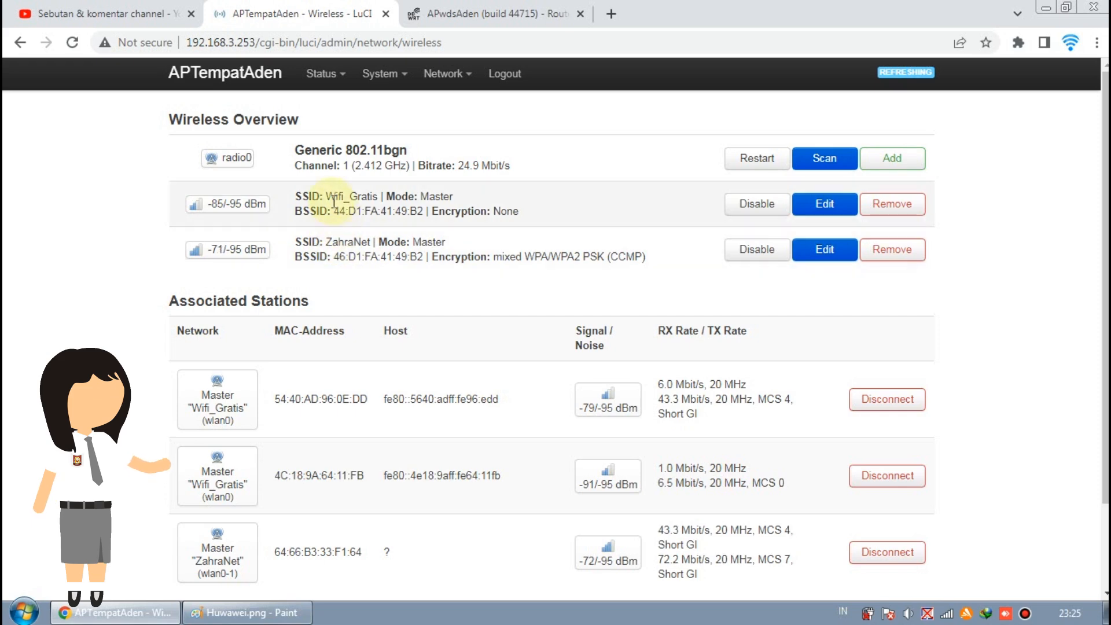
Step: Check Wifi_Gratis's settings, leave Mode as Access Point, and dismiss without saving
click(822, 209)
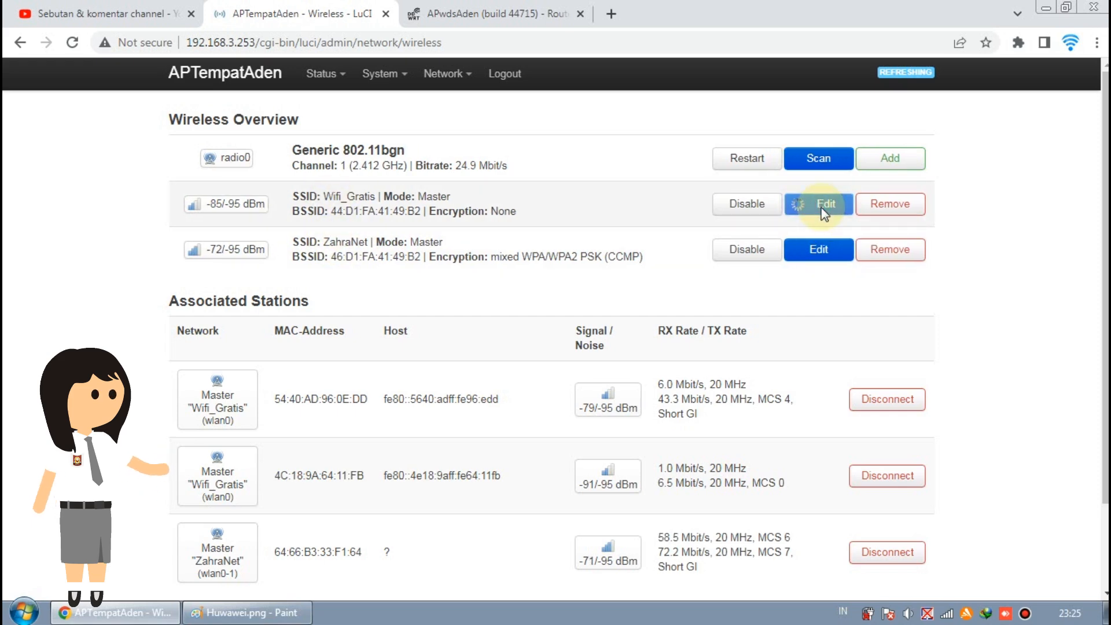
scroll(723, 278, down, 5)
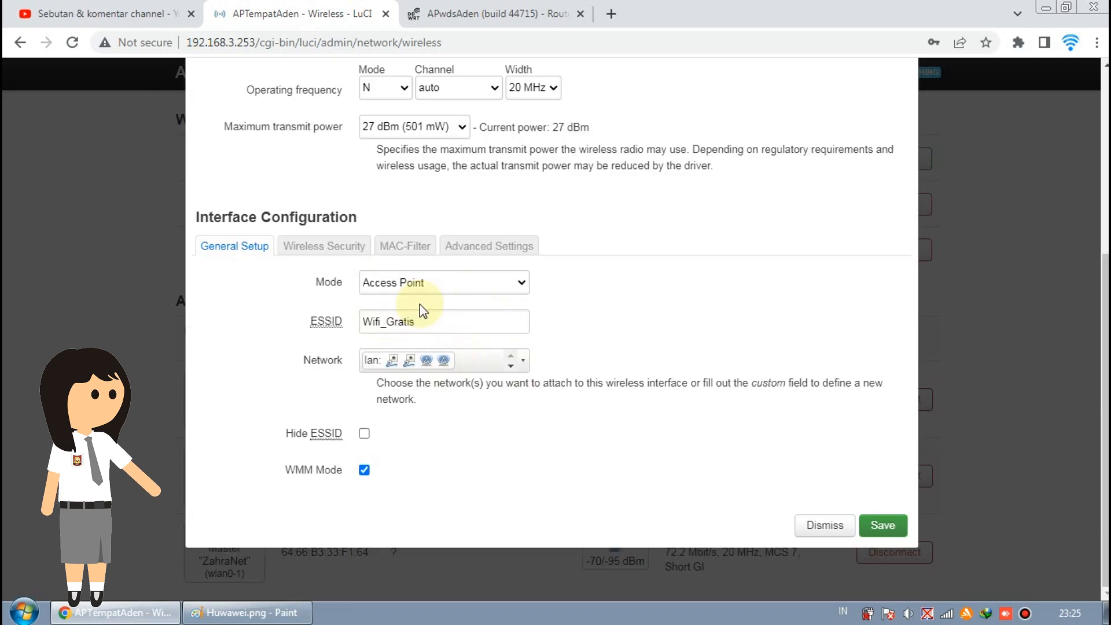
click(492, 289)
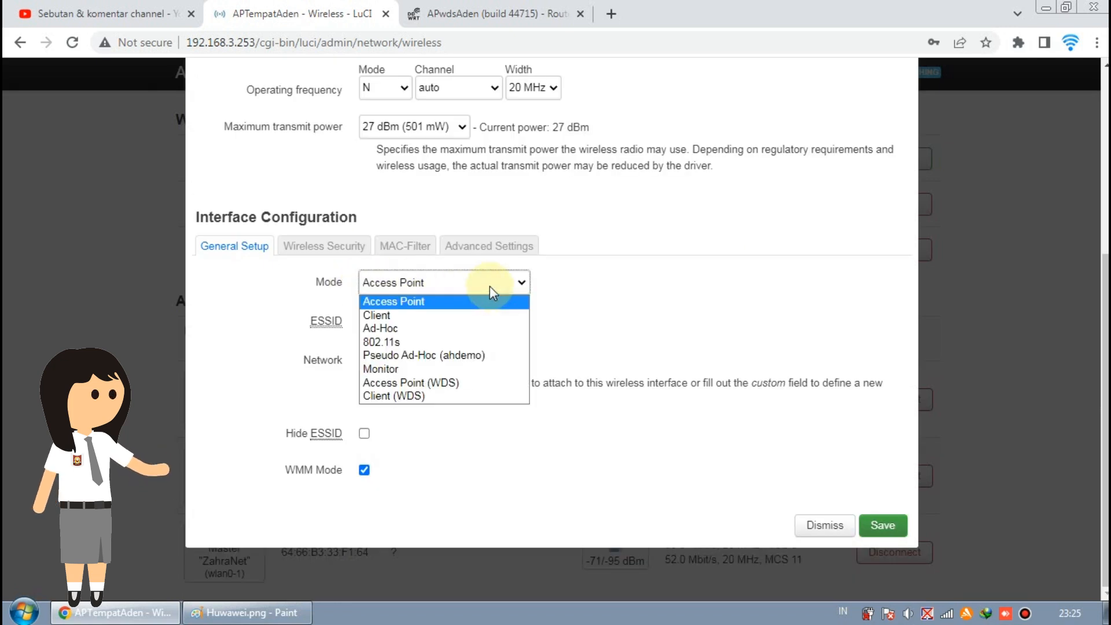
click(490, 286)
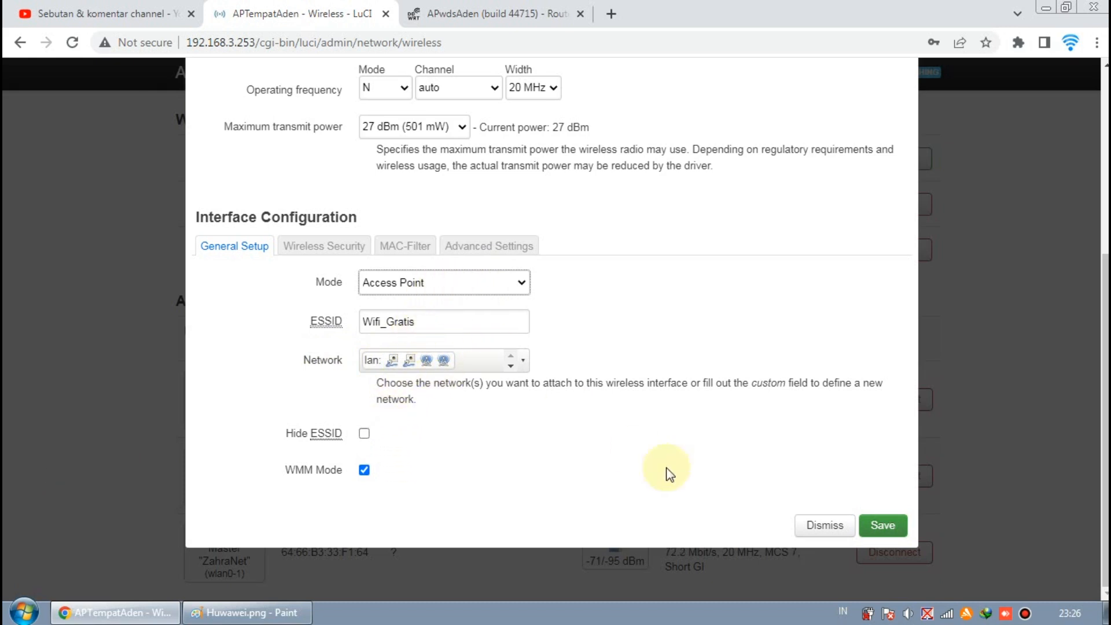
click(840, 526)
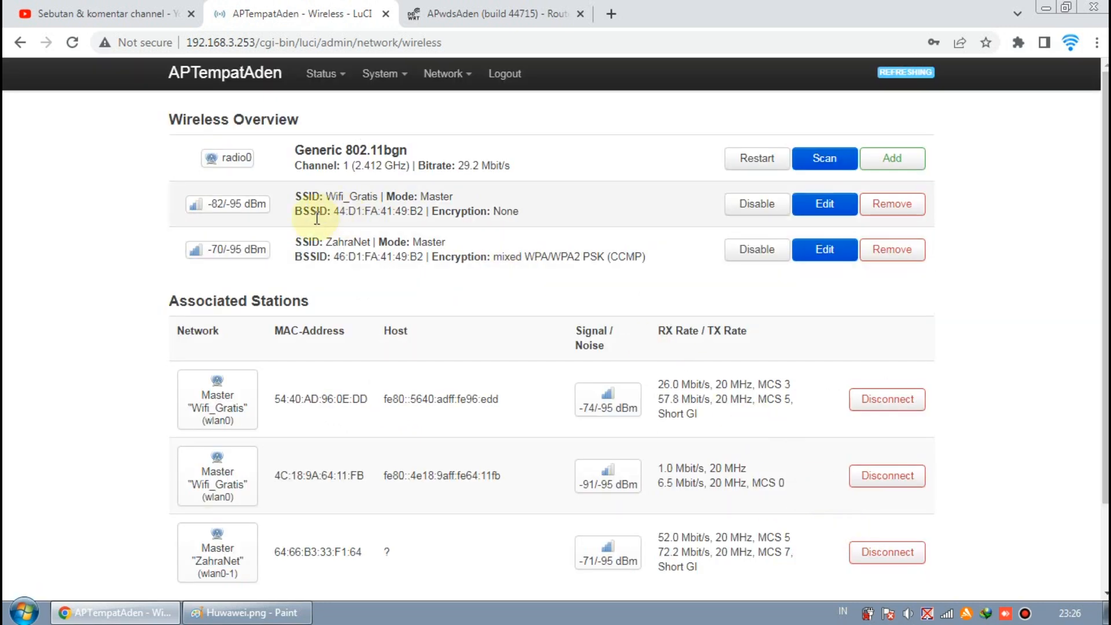
click(833, 252)
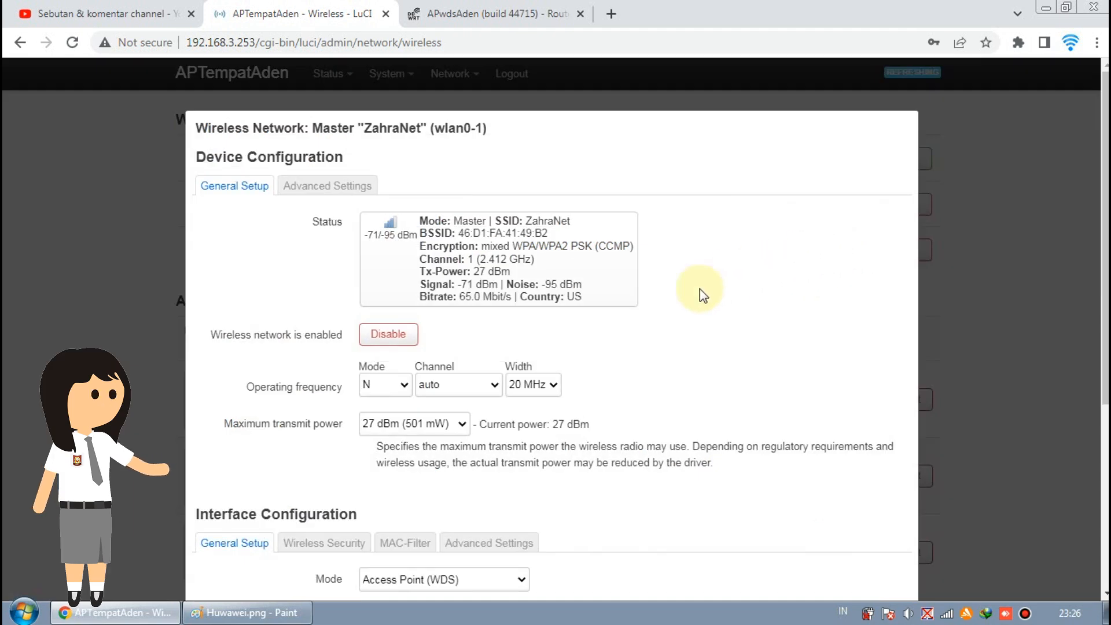
scroll(627, 328, down, 3)
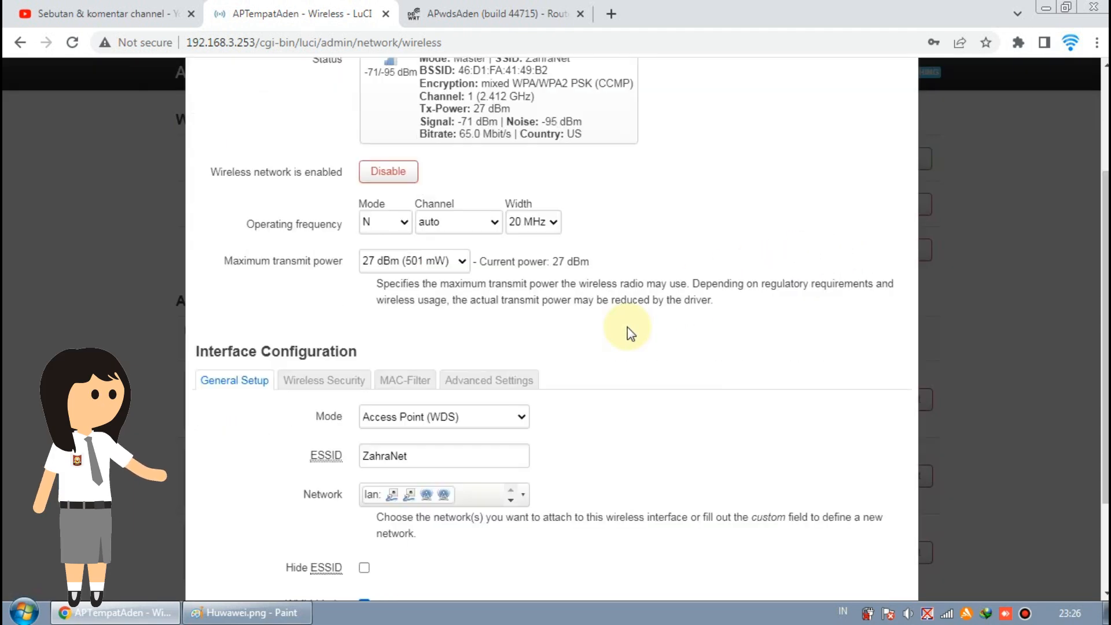
click(522, 416)
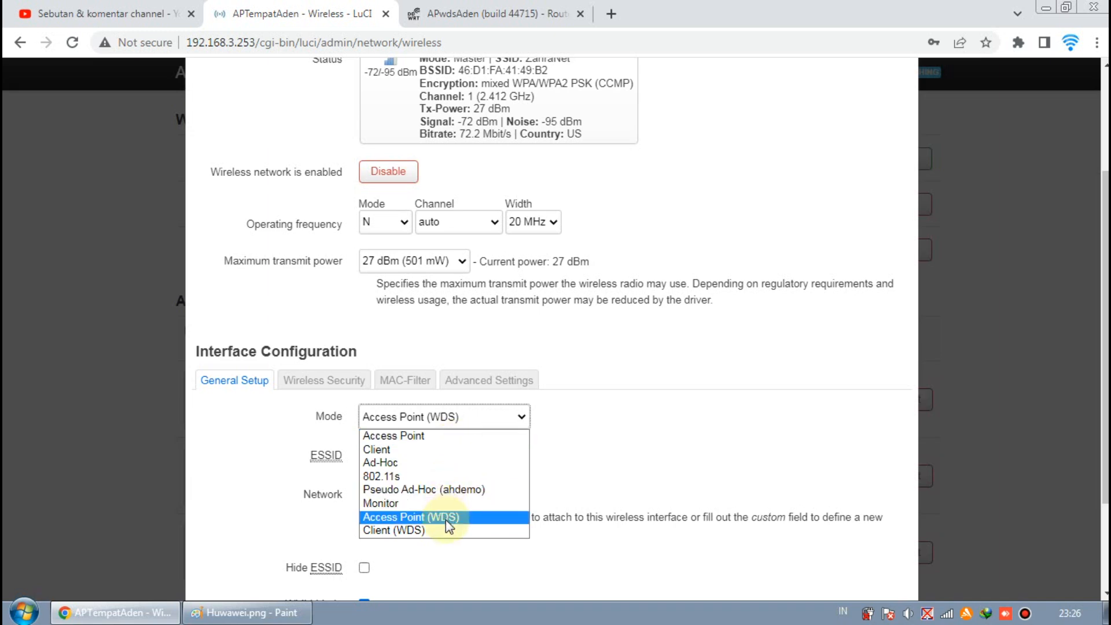
click(557, 478)
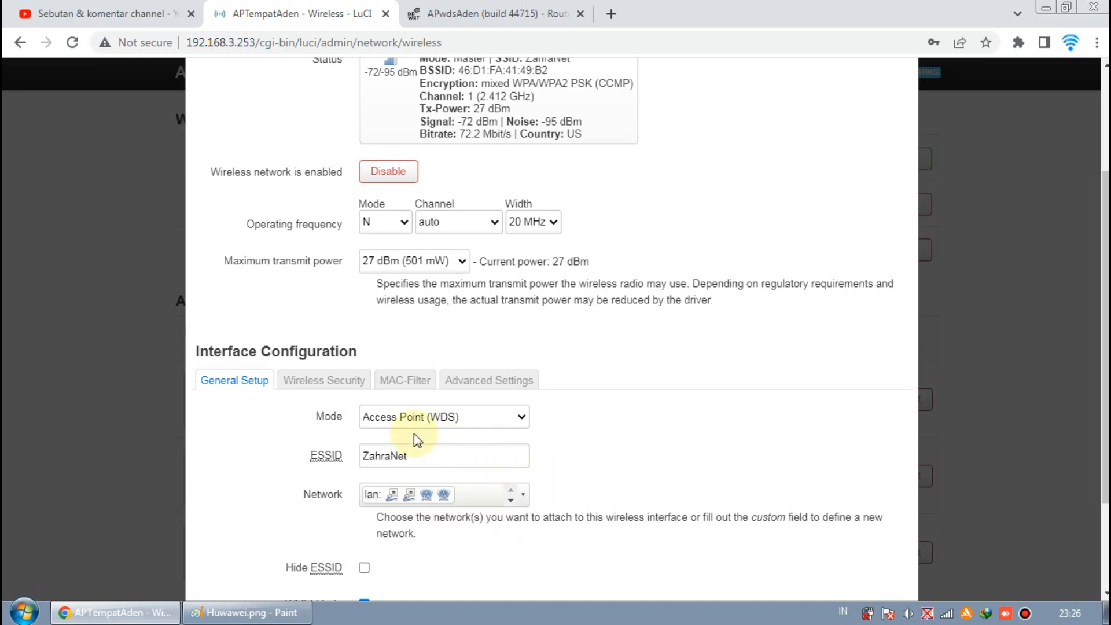
click(324, 380)
click(420, 310)
click(487, 428)
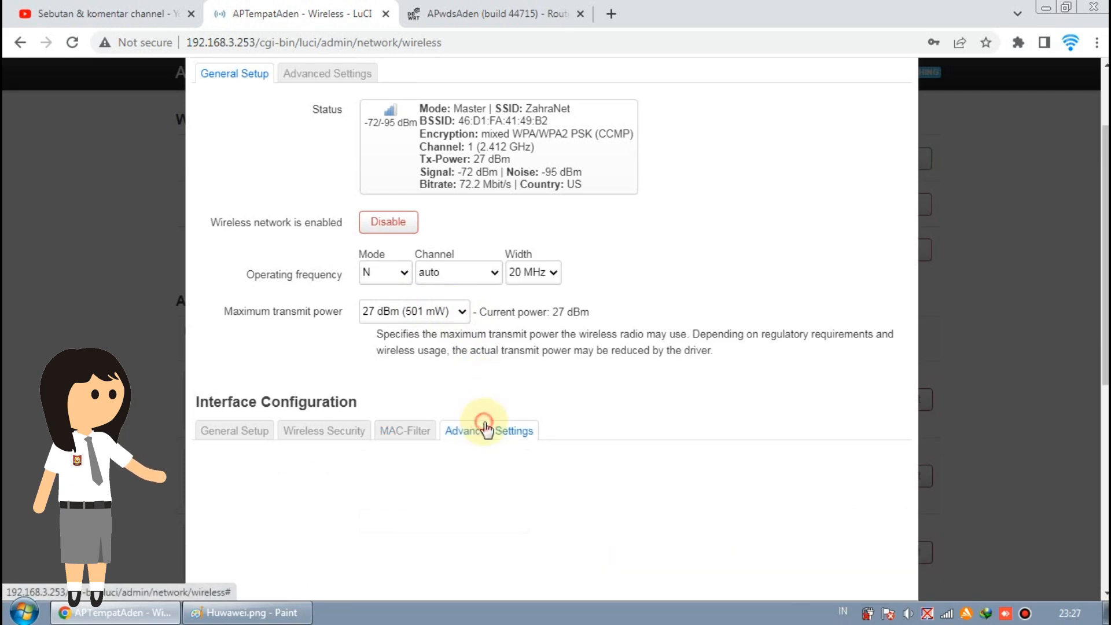
scroll(486, 430, down, 3)
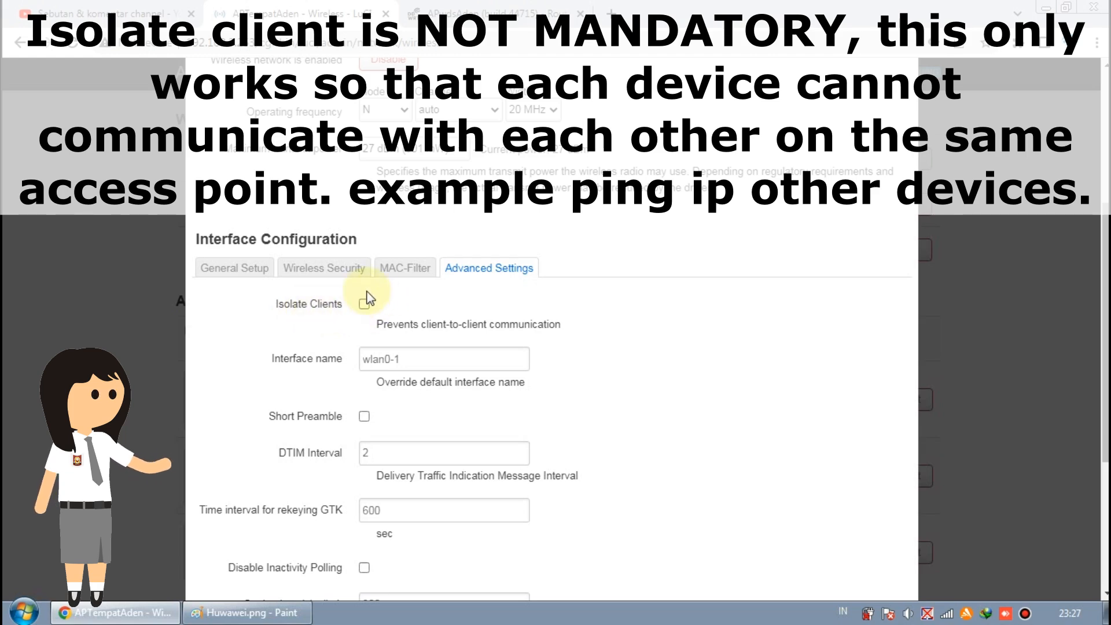
scroll(423, 312, up, 3)
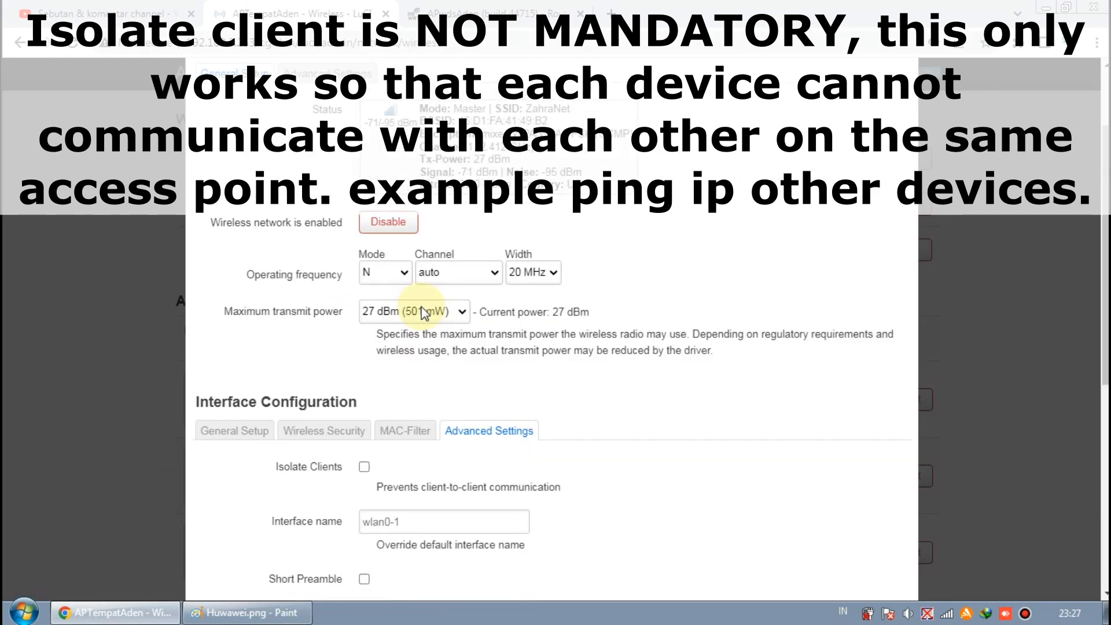
scroll(423, 312, down, 3)
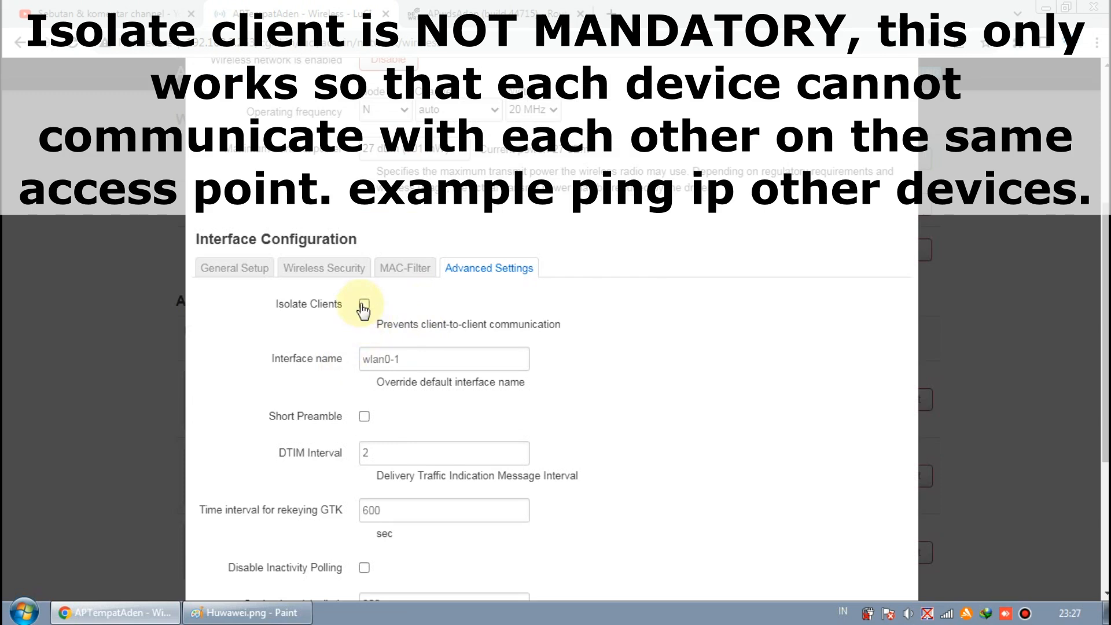
scroll(362, 302, down, 5)
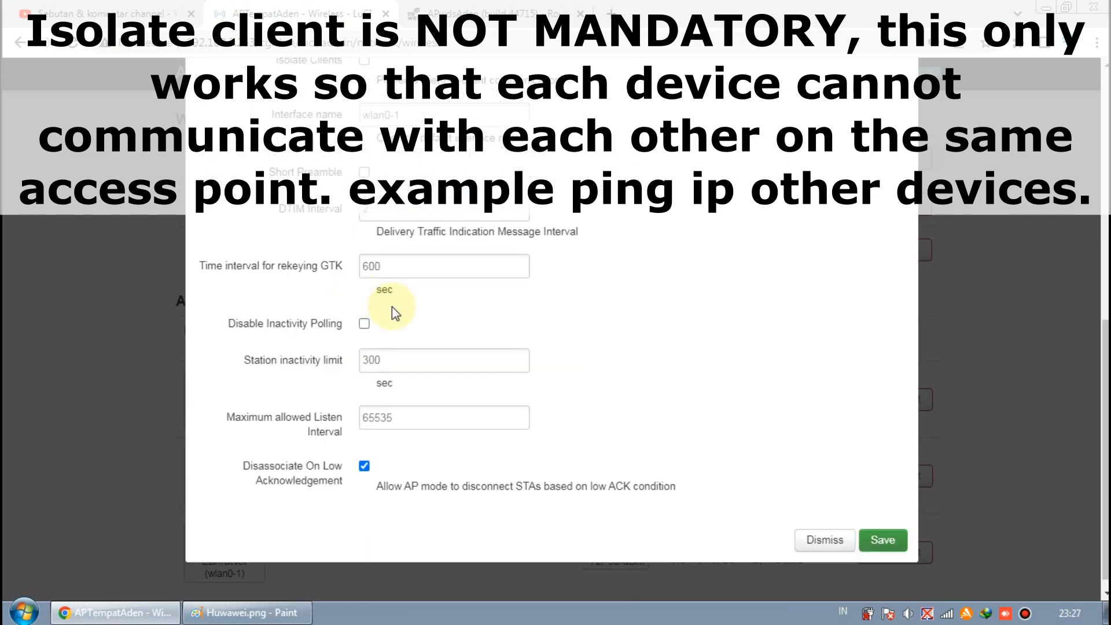
click(822, 541)
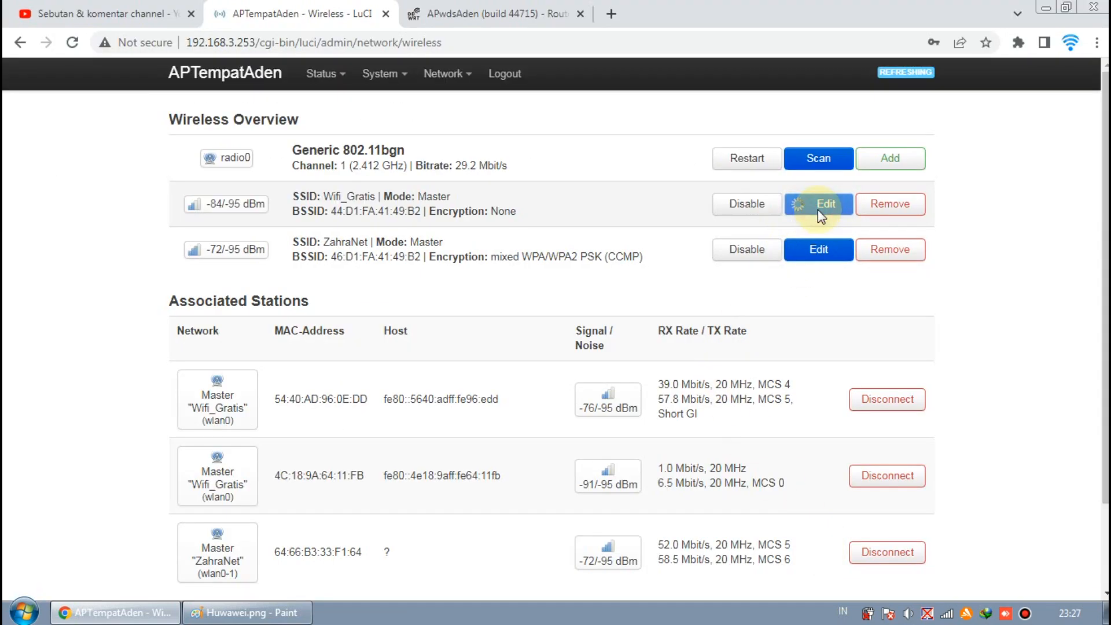
Step: Review the Wifi_Gratis network's advanced settings and close them without saving
click(818, 208)
scroll(453, 360, down, 4)
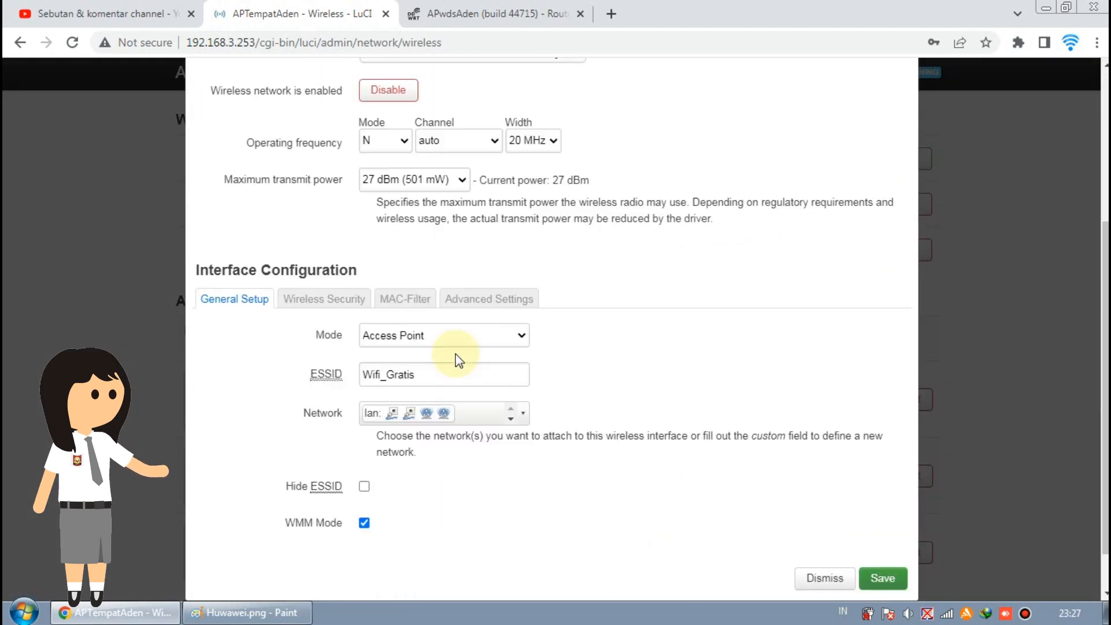
click(466, 301)
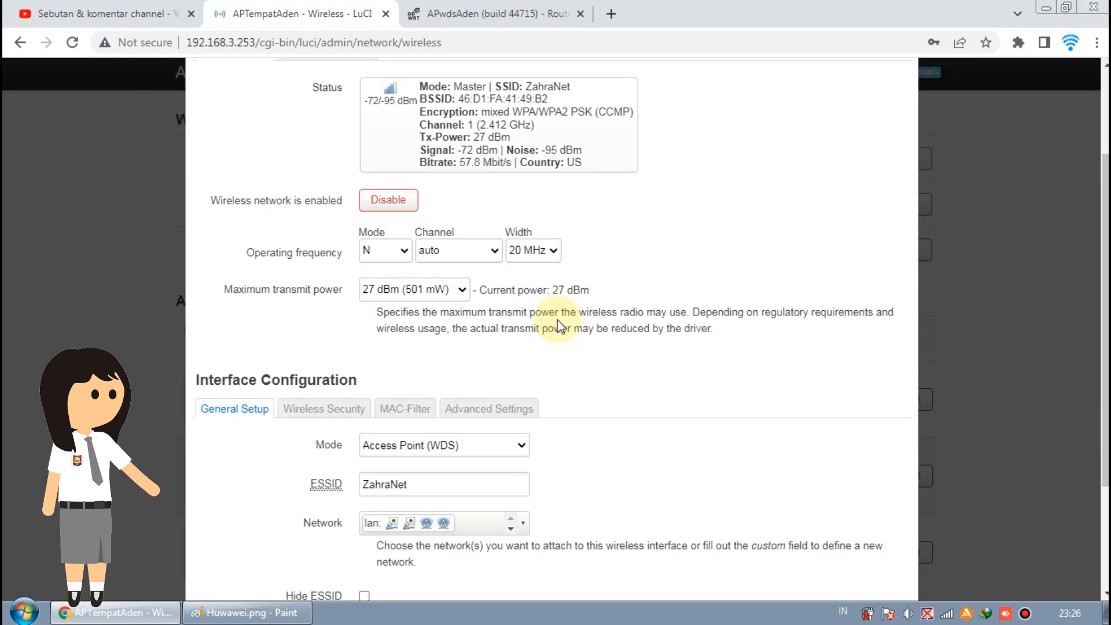
scroll(558, 324, up, 5)
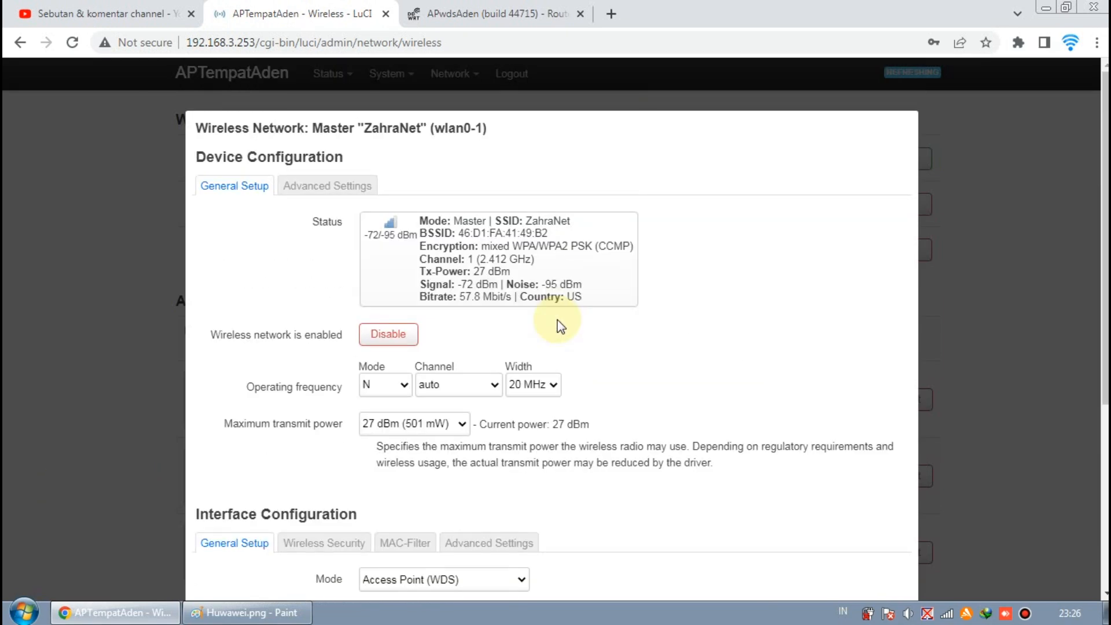
scroll(557, 319, down, 5)
click(827, 524)
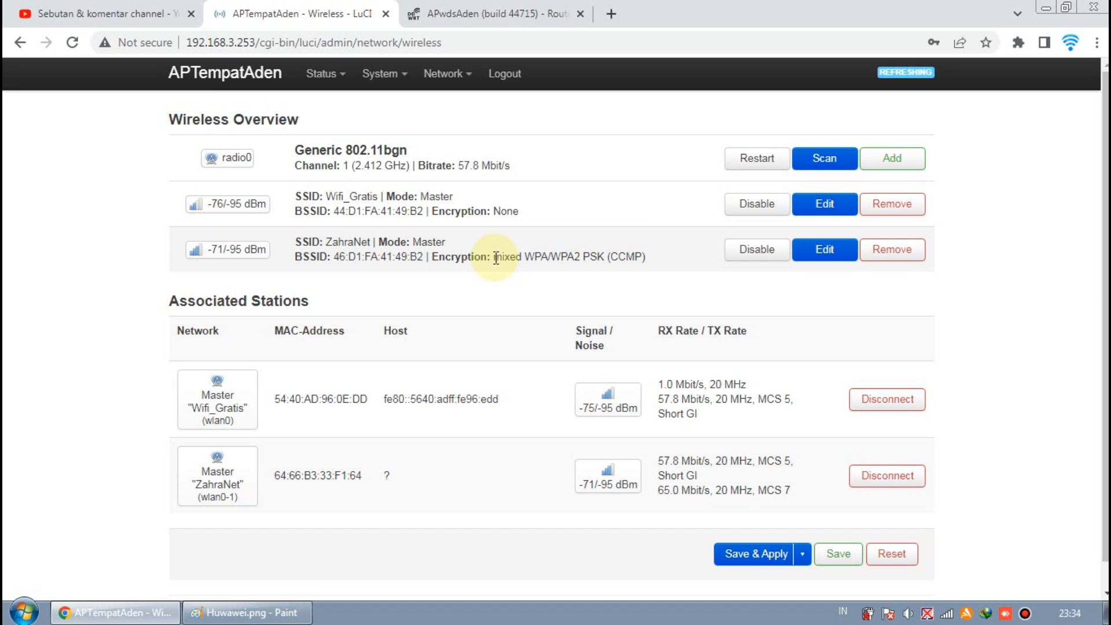
Step: Bring the Huwawei.png WDS diagram in Paint to the front
click(268, 612)
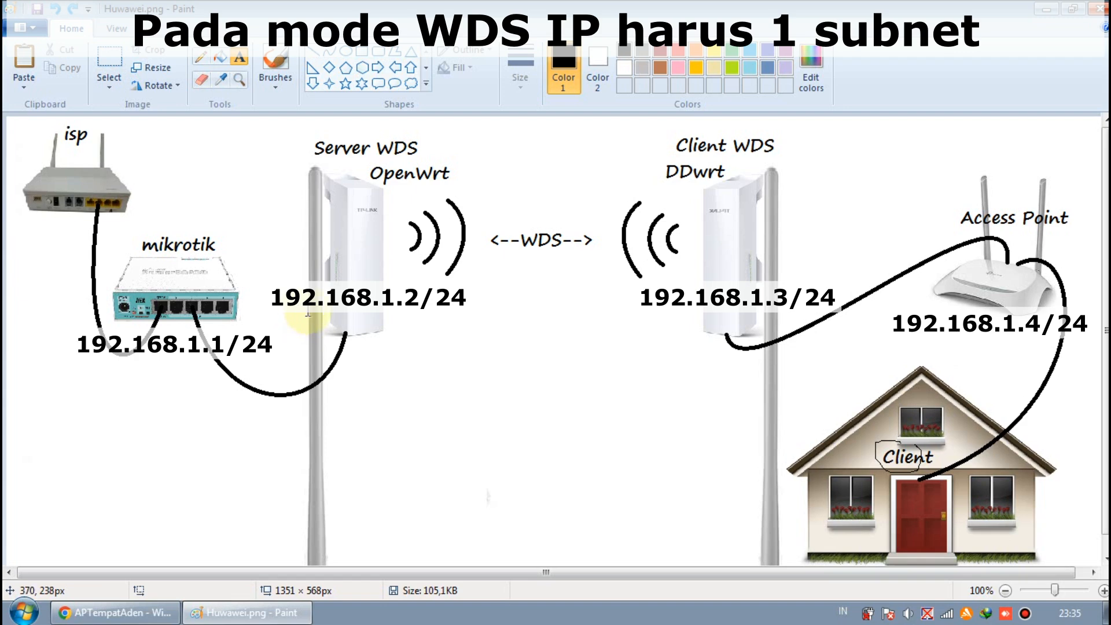
Step: Return to the LuCI Wireless Overview in Chrome
click(110, 621)
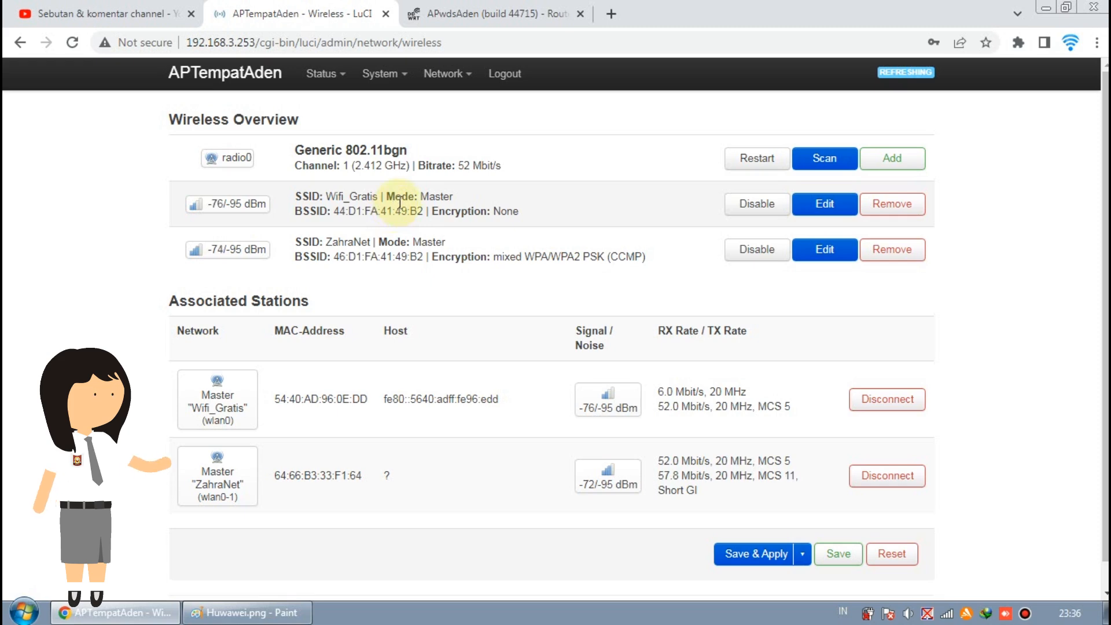
Step: Compare the APwdsAden DD-WRT status page with the WDS diagram, then open Wireless settings
click(461, 16)
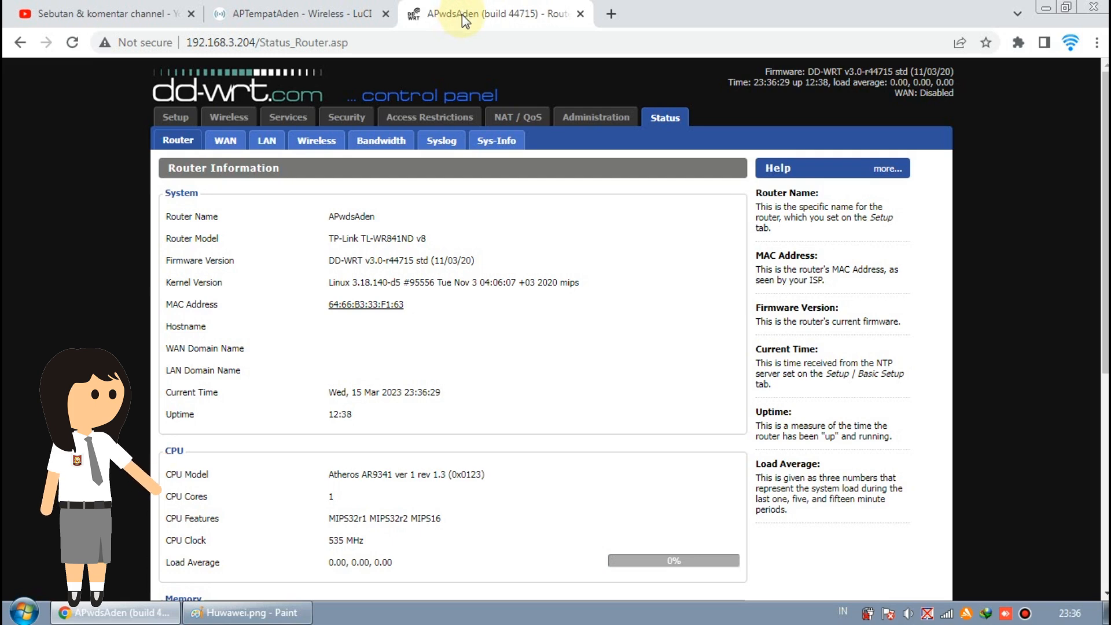
click(250, 613)
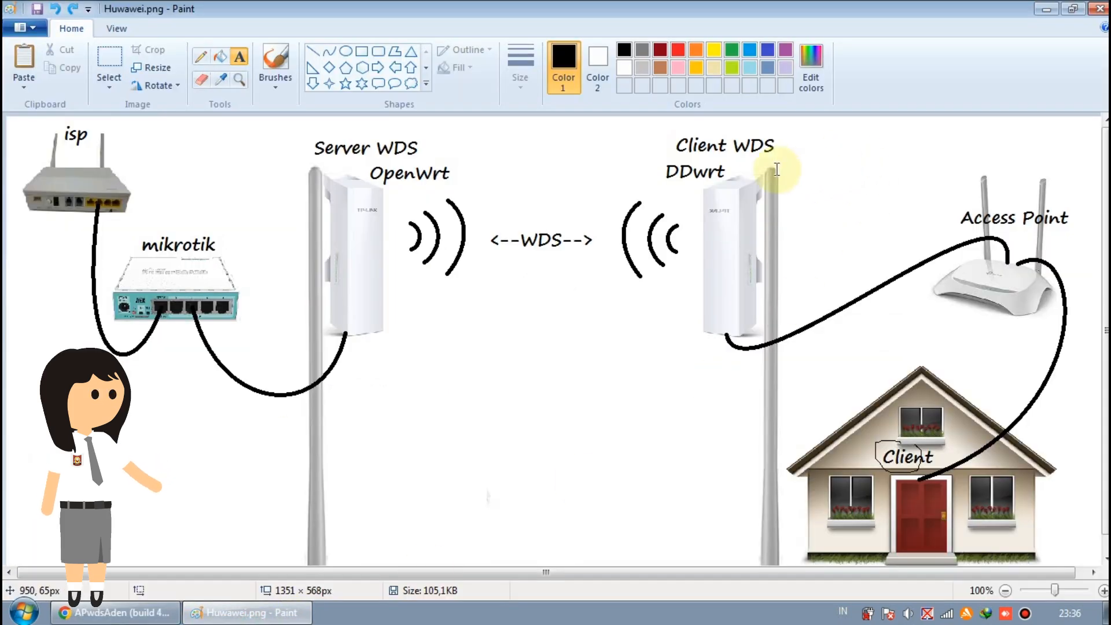
click(154, 610)
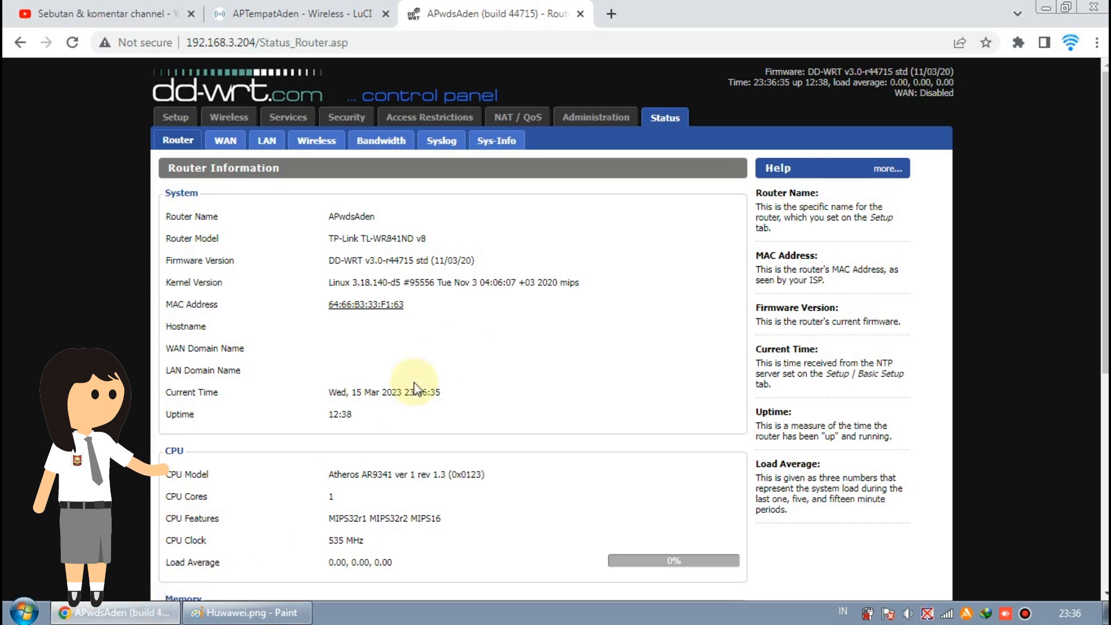
click(202, 612)
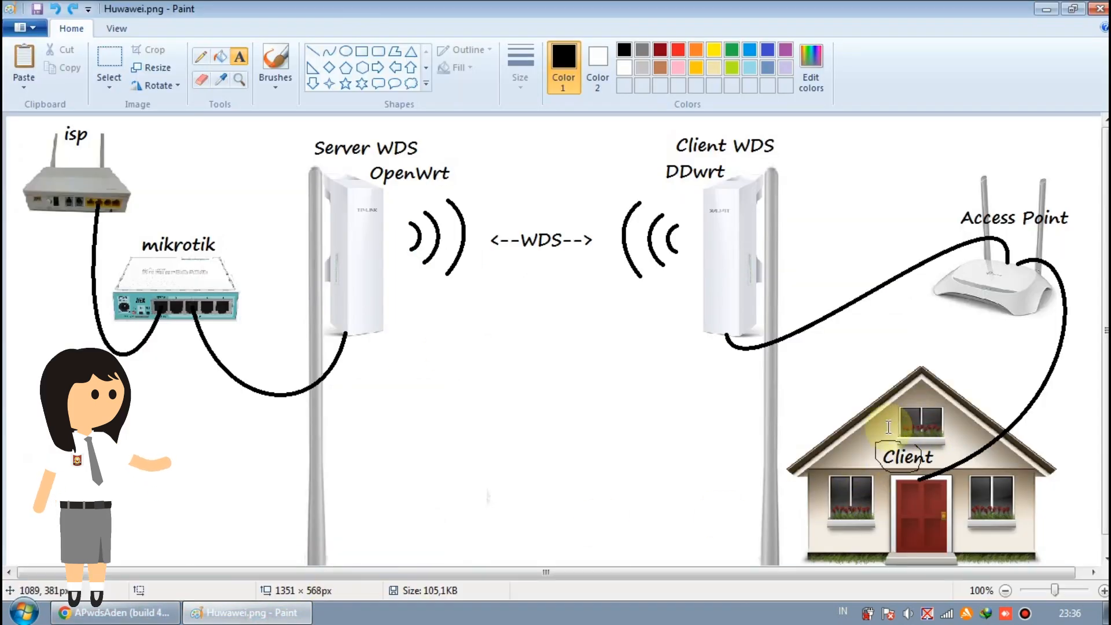
click(164, 614)
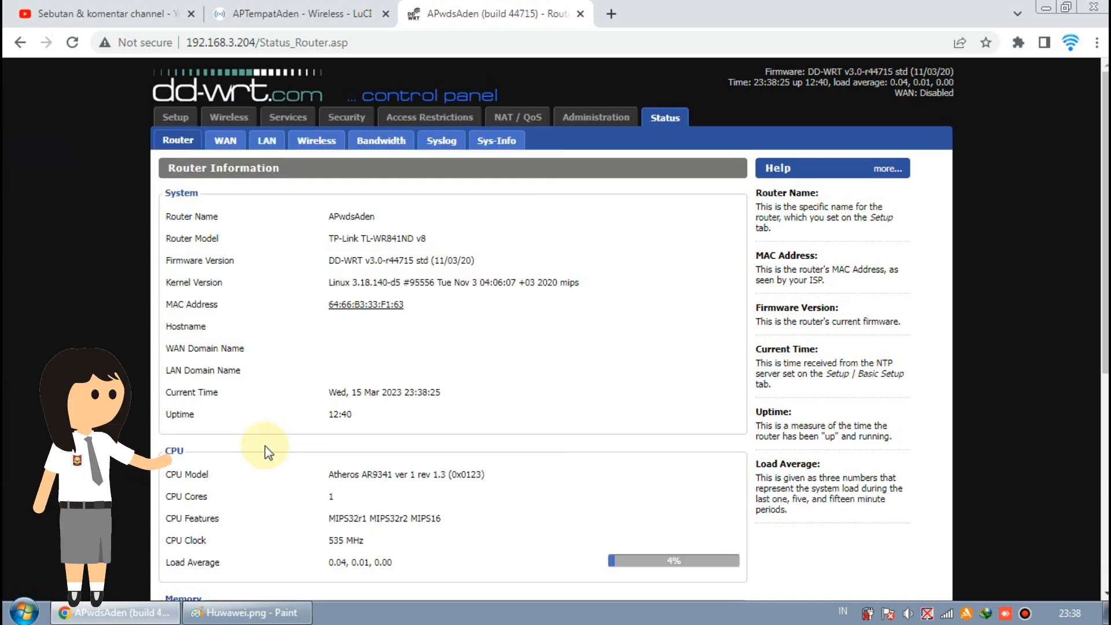
click(237, 123)
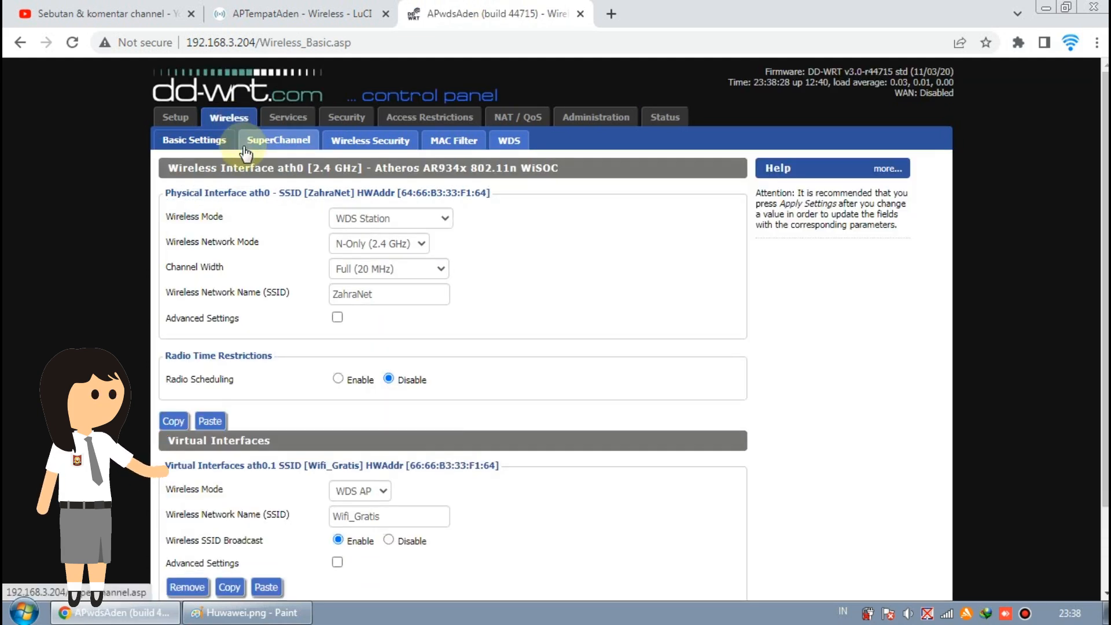
Step: Keep the ath0 wireless mode set to WDS Station
scroll(491, 228, down, 2)
scroll(489, 224, up, 2)
scroll(517, 293, down, 2)
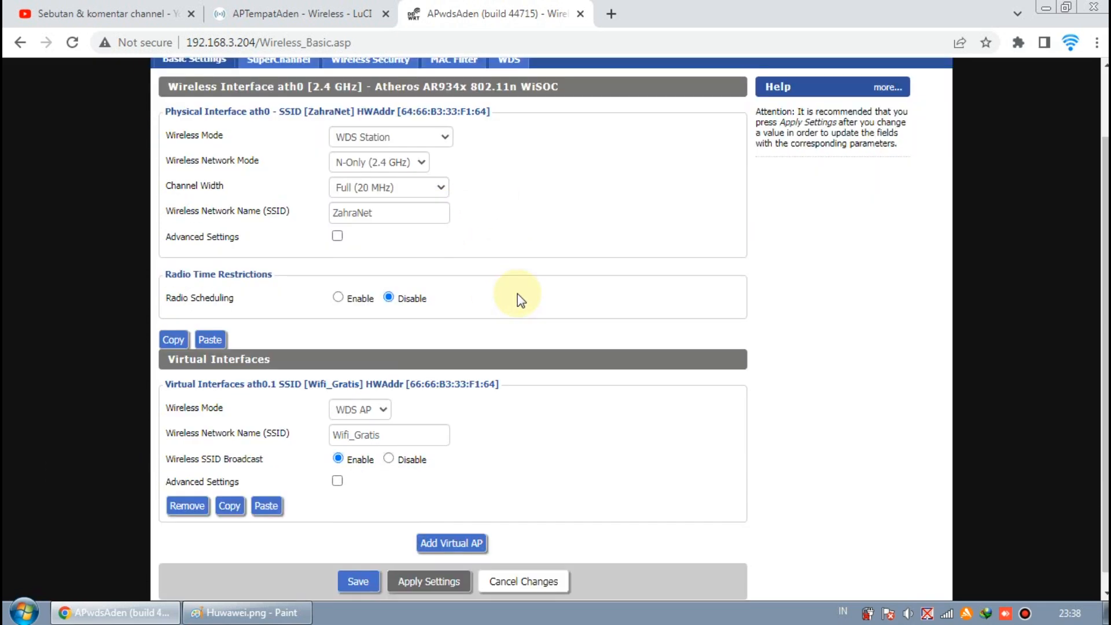
scroll(517, 295, down, 1)
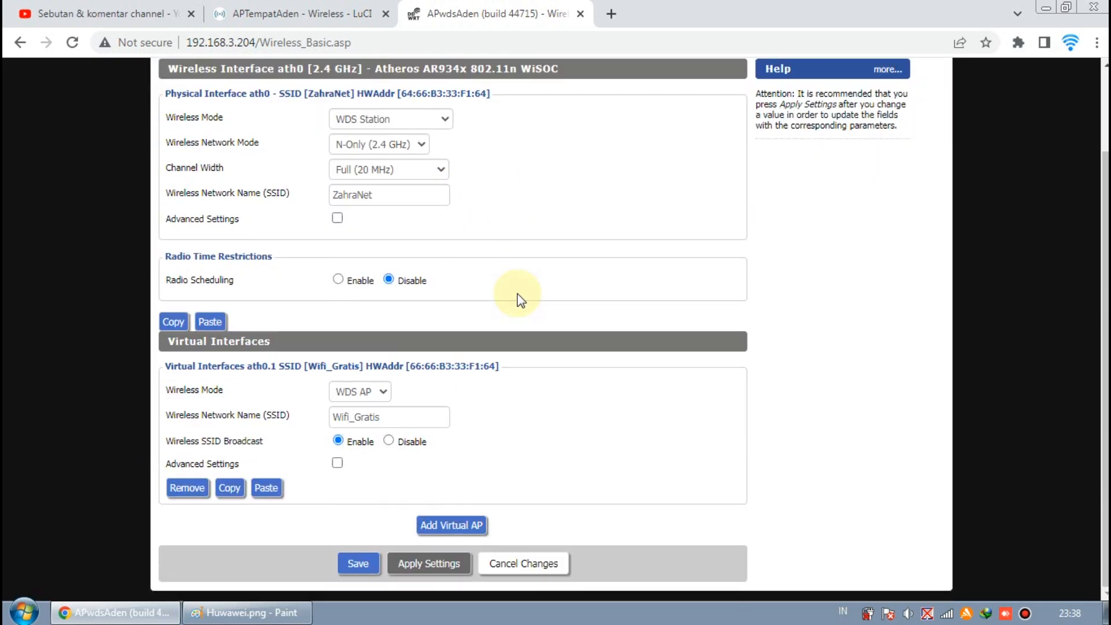
scroll(520, 296, up, 3)
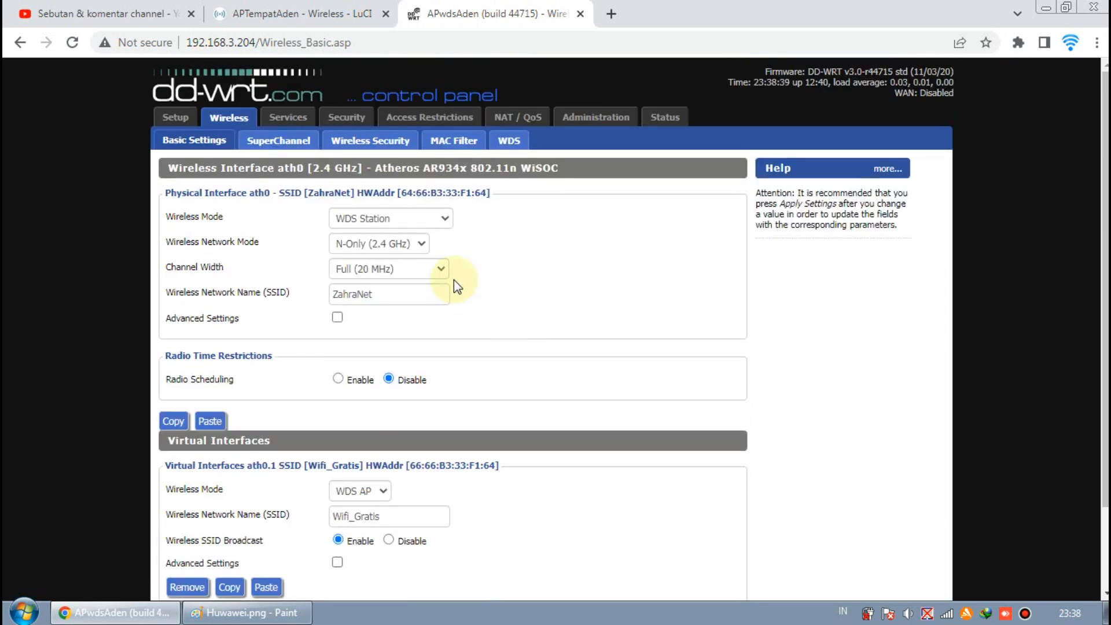
click(431, 217)
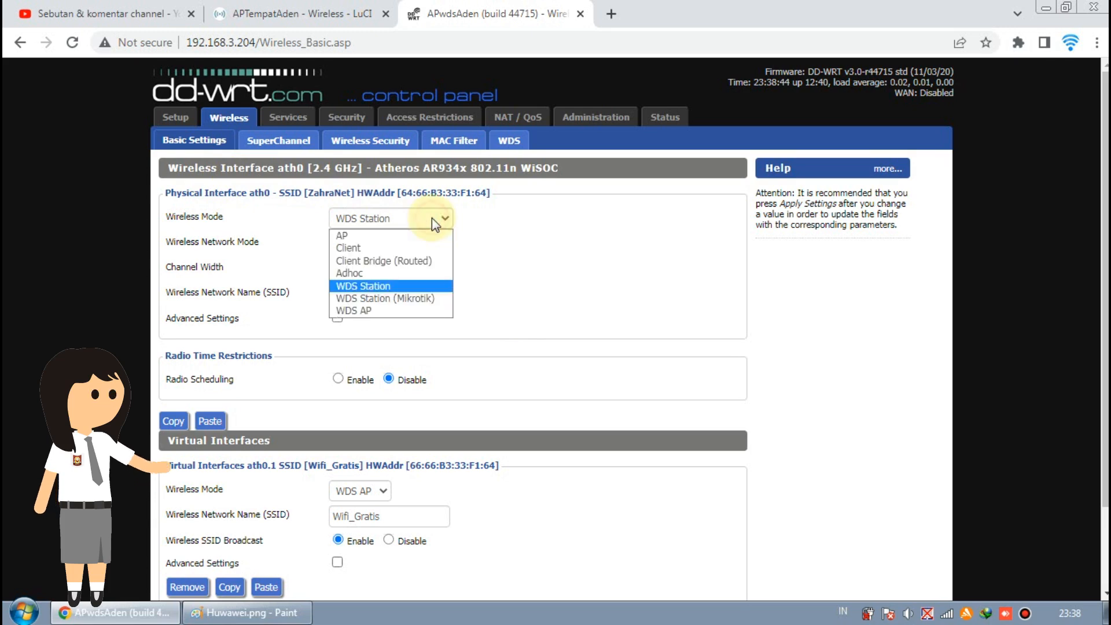
click(424, 287)
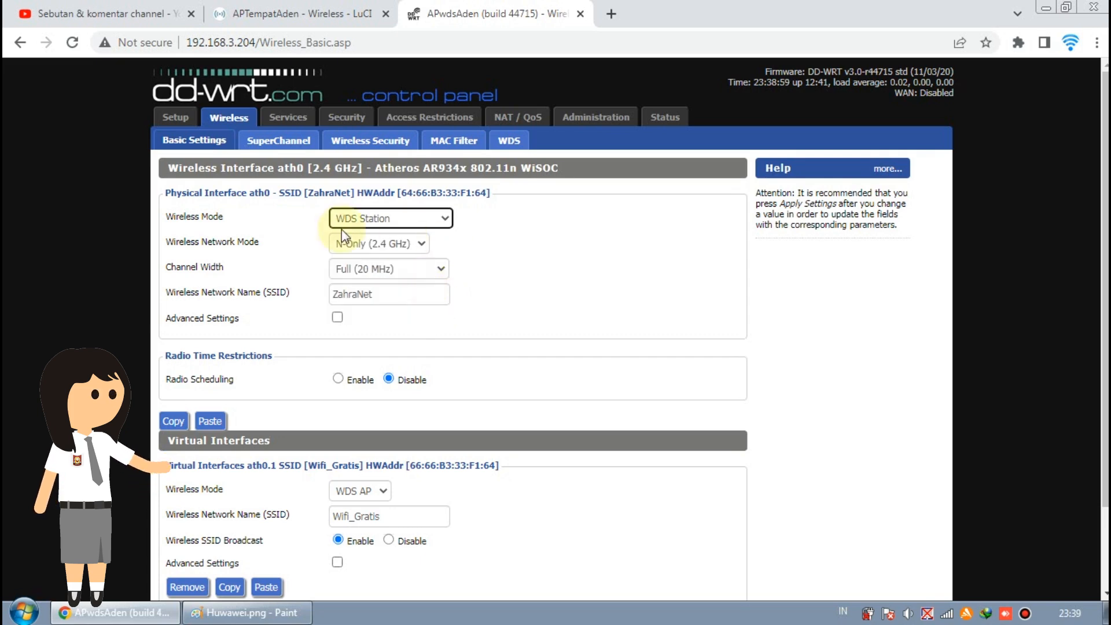
Step: Compare the client's ZahraNet SSID with the ZahraNet SSID on the LuCI access point
click(437, 292)
drag(437, 292, 332, 295)
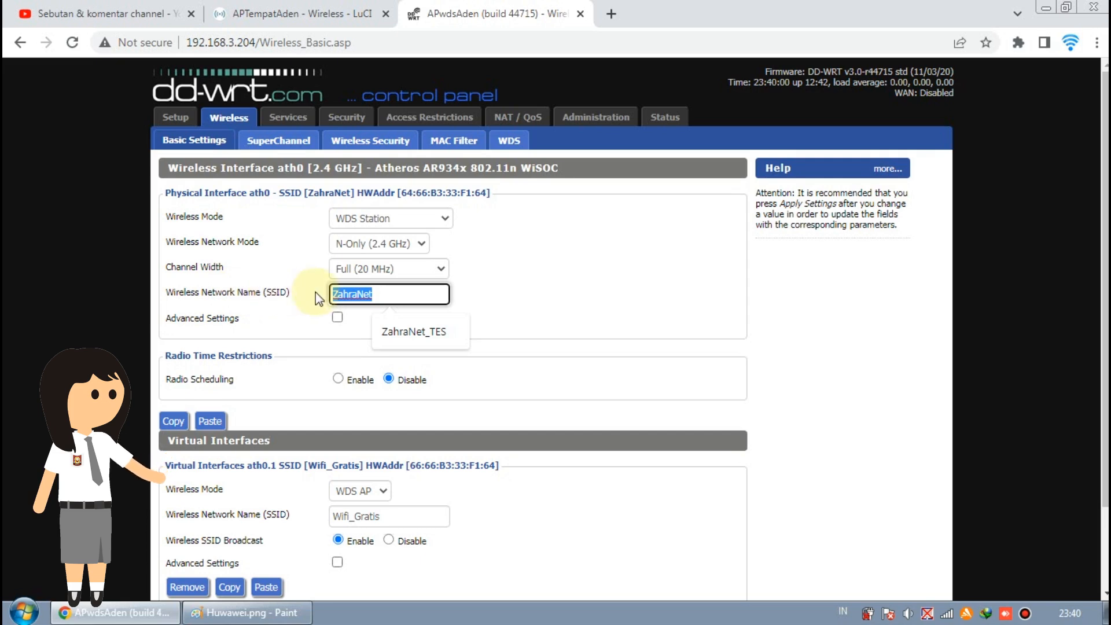
drag(382, 286, 349, 295)
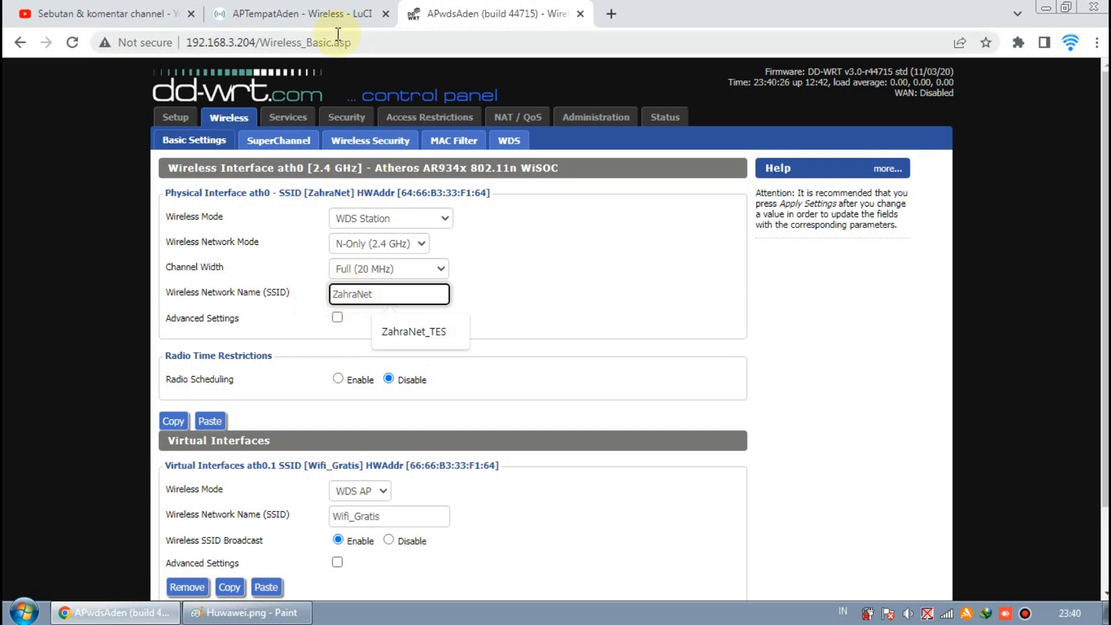
click(317, 14)
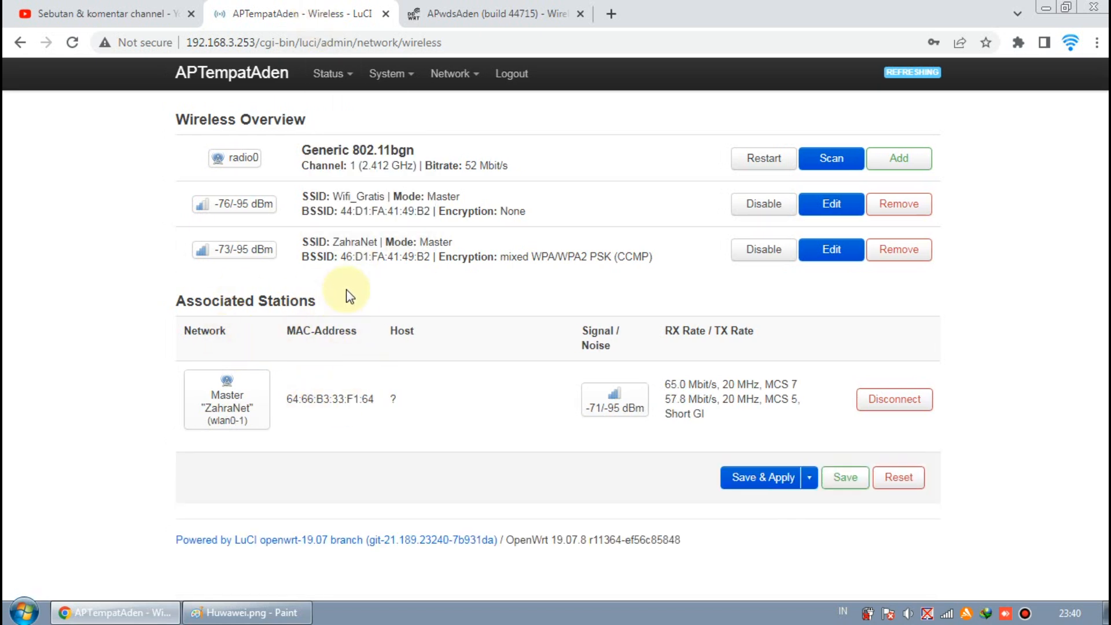
click(450, 16)
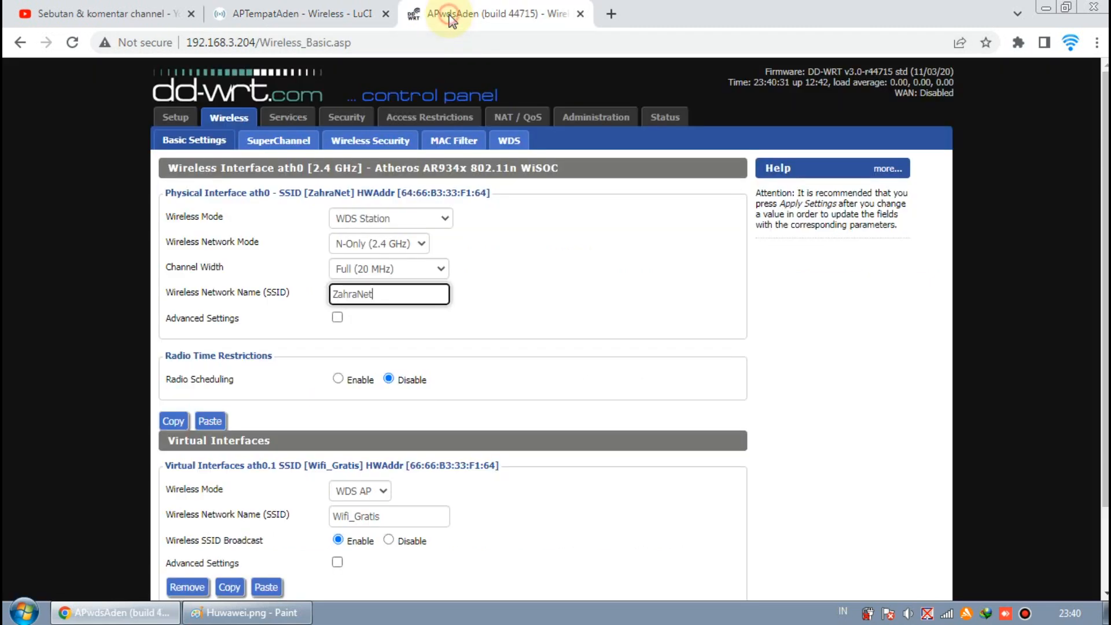
click(337, 13)
drag(343, 241, 375, 242)
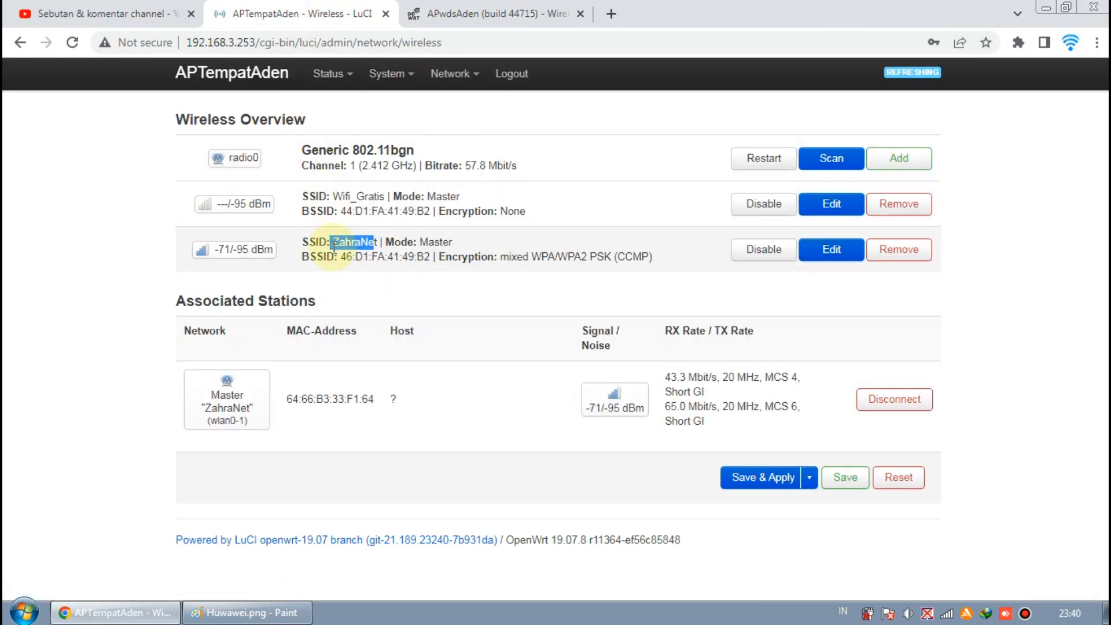
Step: Recheck that the DD-WRT SSID field reads exactly ZahraNet against the LuCI overview
click(474, 16)
click(399, 293)
drag(399, 294, 332, 293)
click(333, 13)
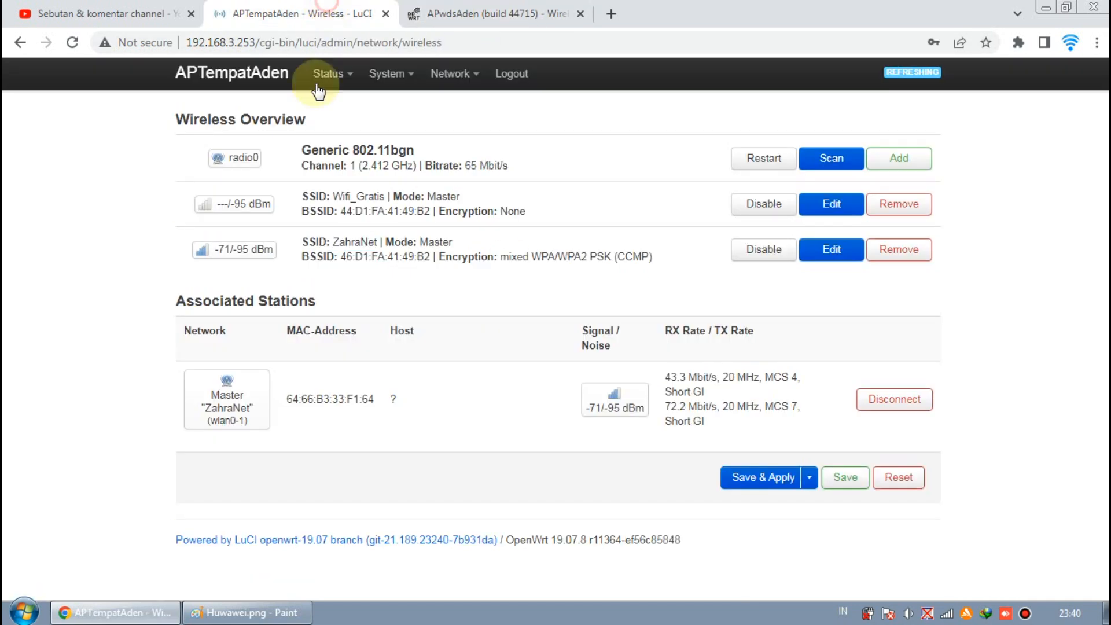
click(446, 15)
drag(387, 295, 298, 302)
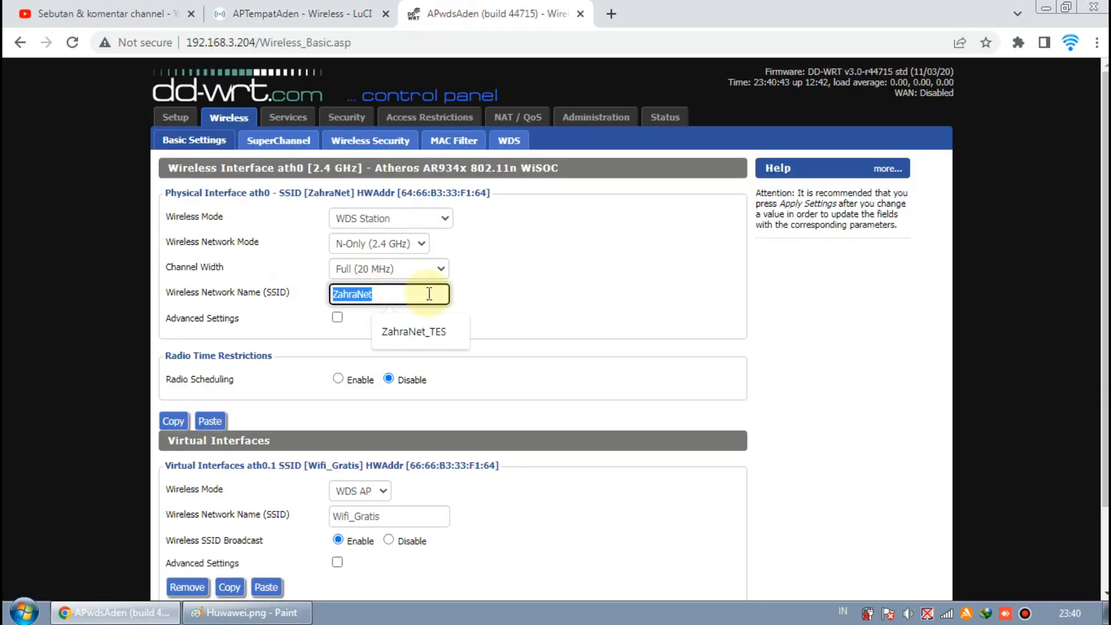
click(503, 287)
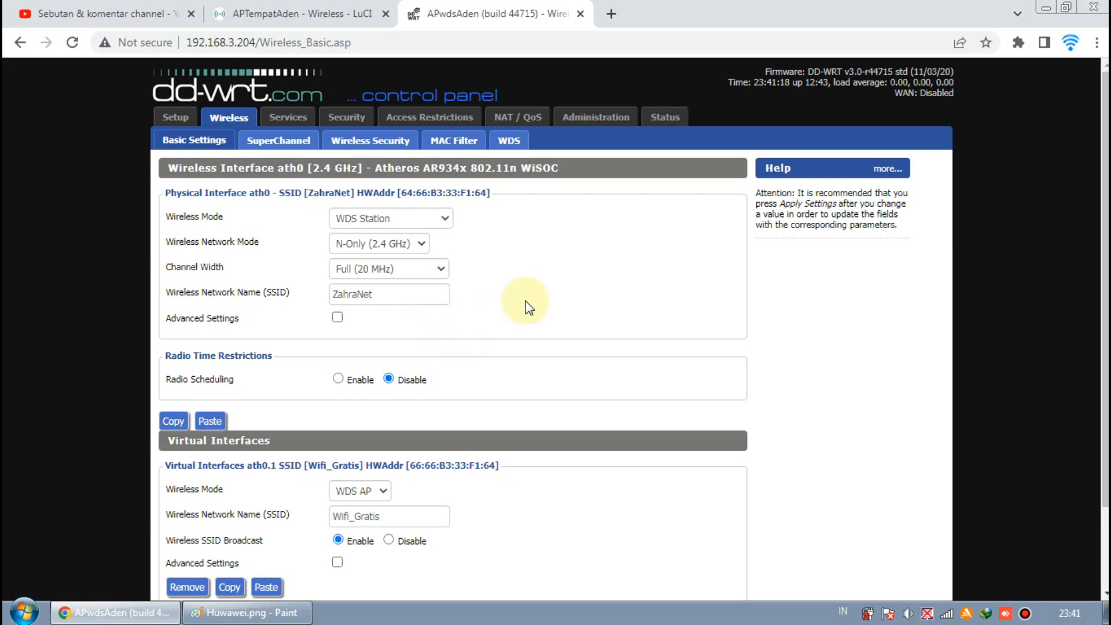
Step: Scroll through DD-WRT Wireless Basic Settings, then show the Paint WDS diagram
scroll(550, 292, down, 1)
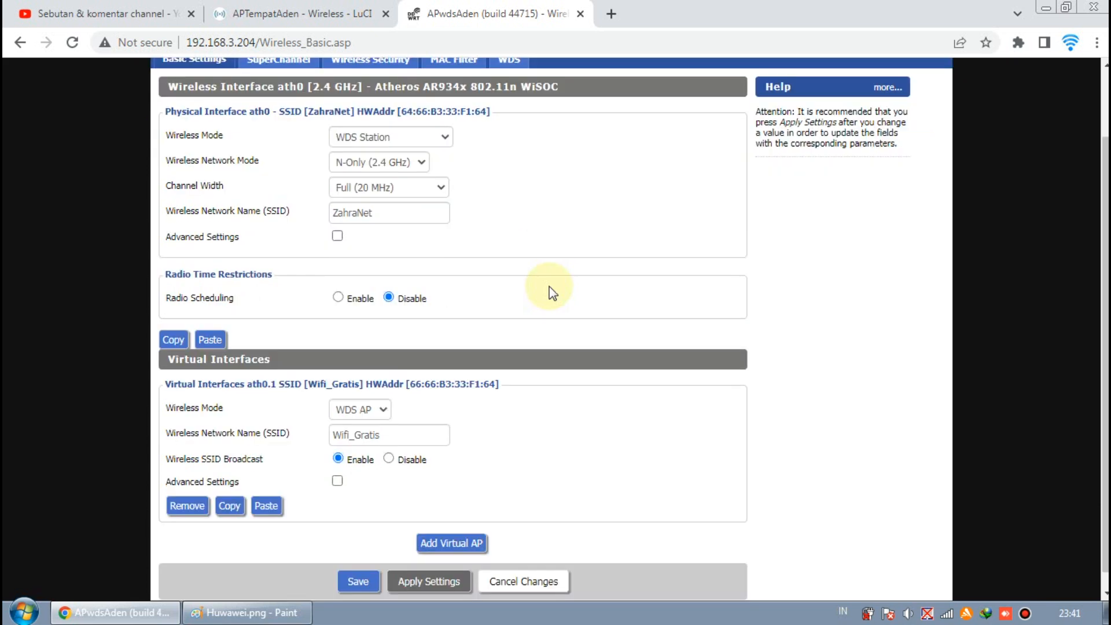
scroll(551, 292, down, 1)
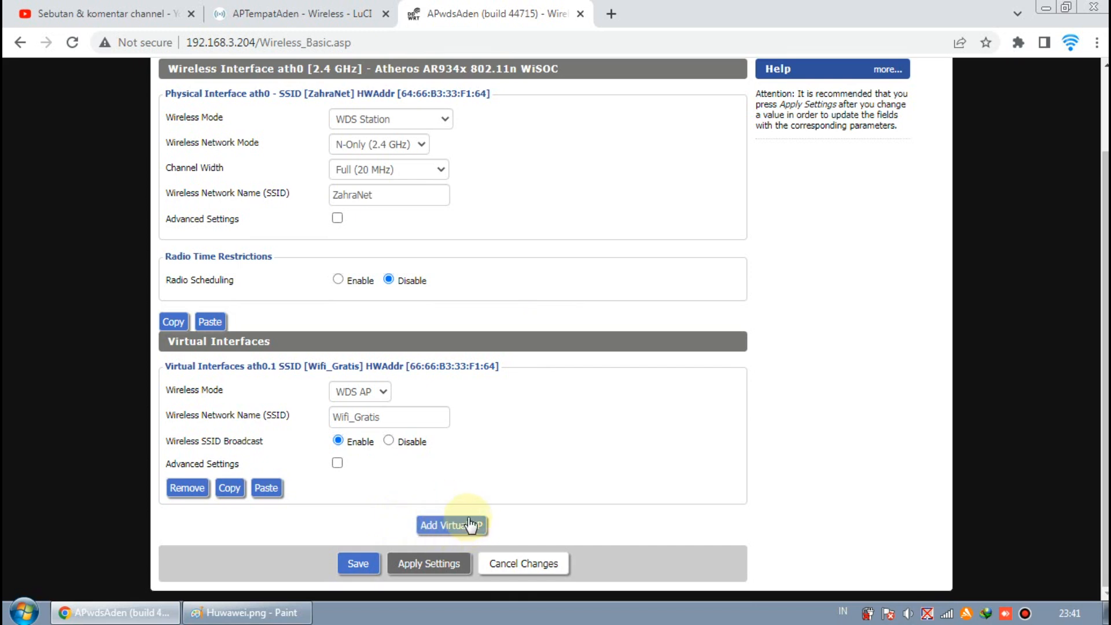
scroll(525, 468, up, 2)
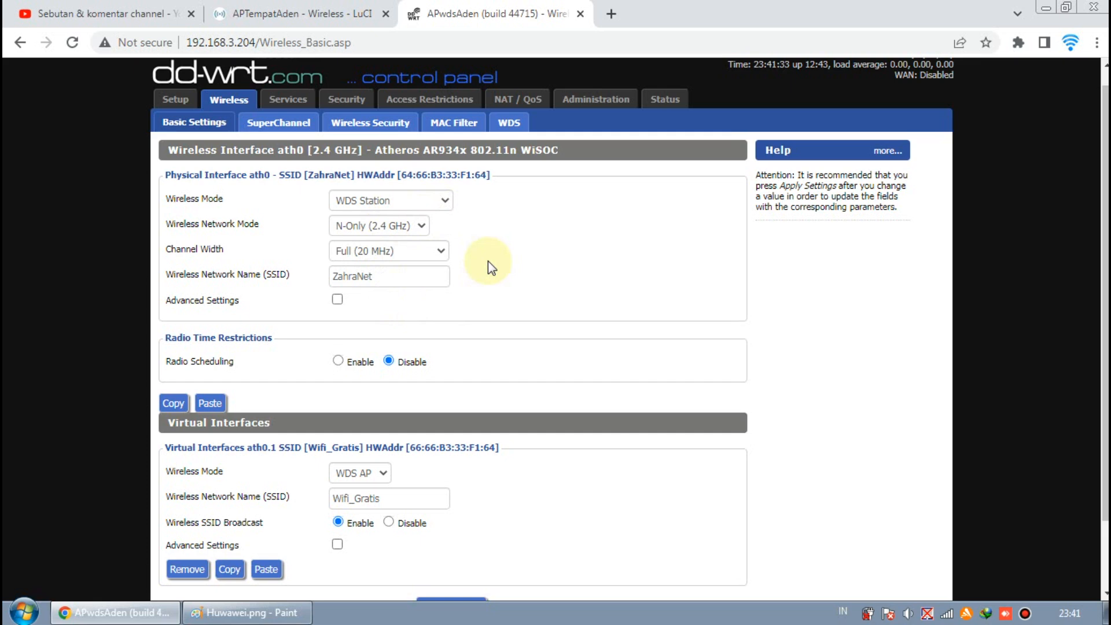
click(246, 612)
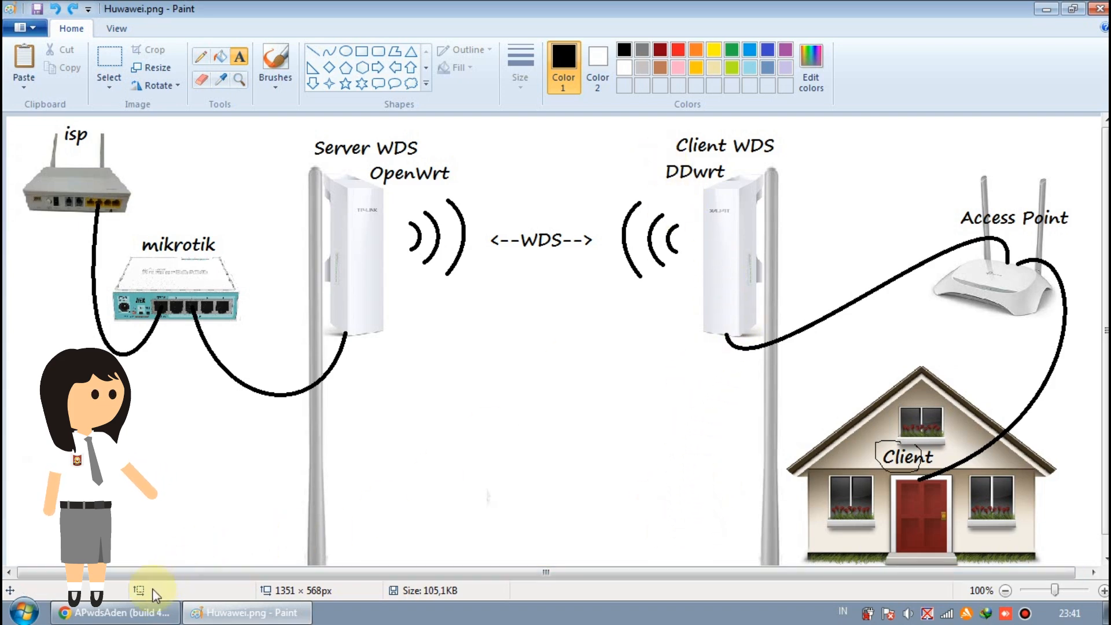
Step: Keep the Wifi_Gratis virtual interface's wireless mode at WDS AP
click(110, 611)
scroll(380, 474, down, 2)
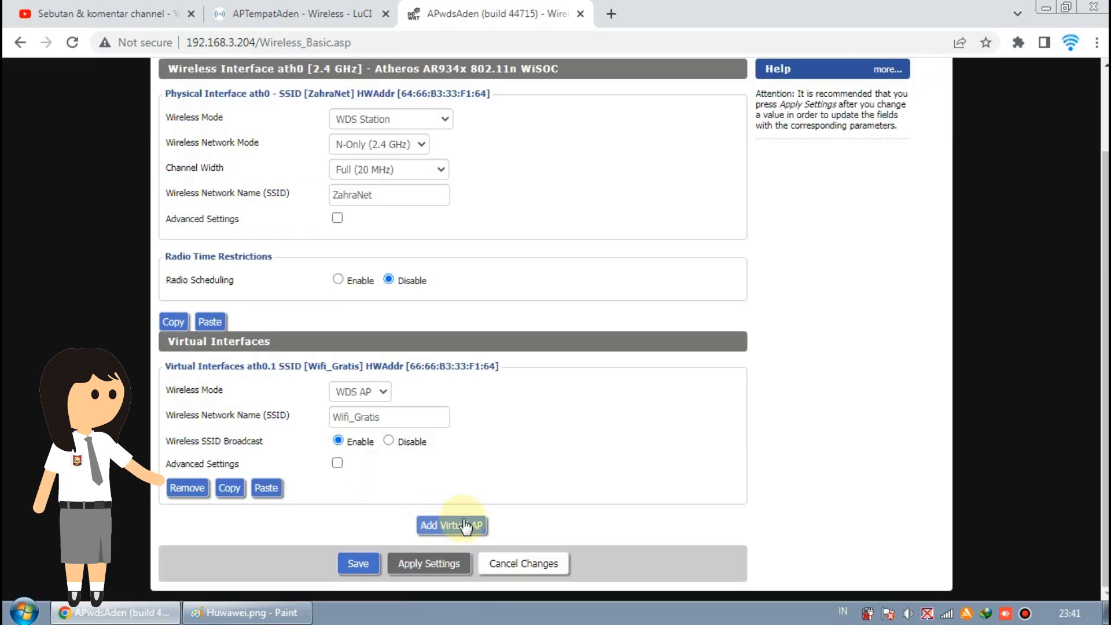
click(377, 393)
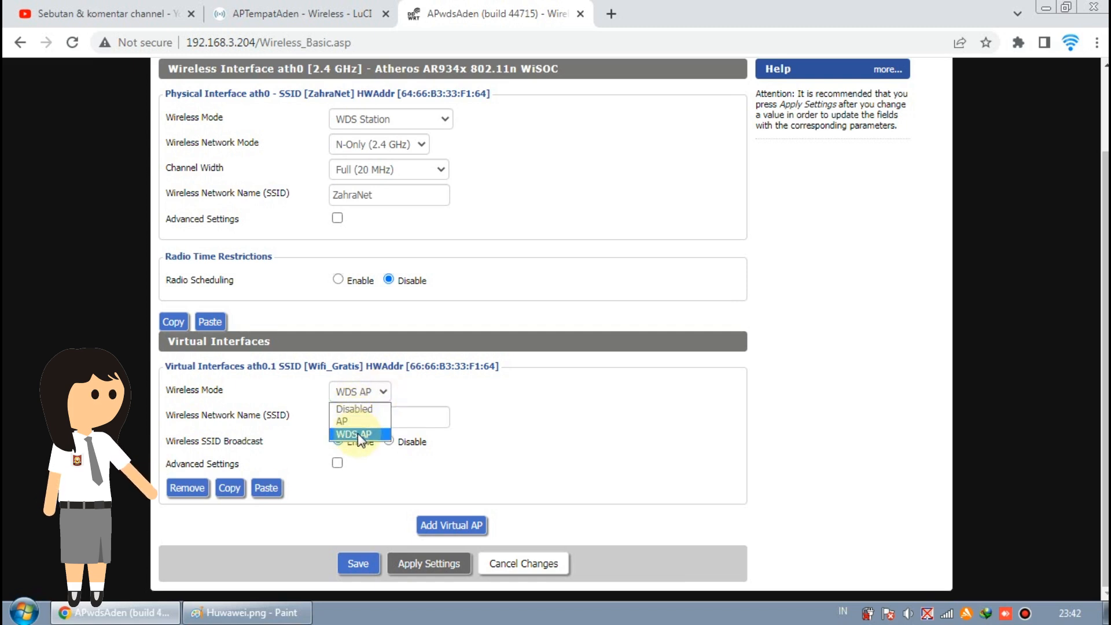
click(425, 392)
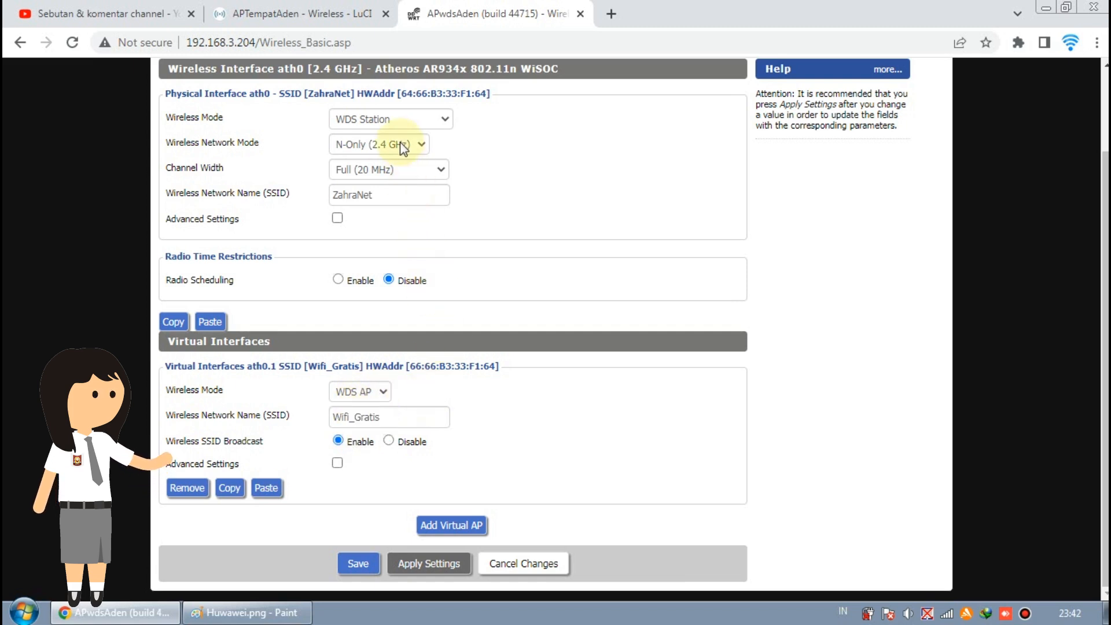
click(385, 392)
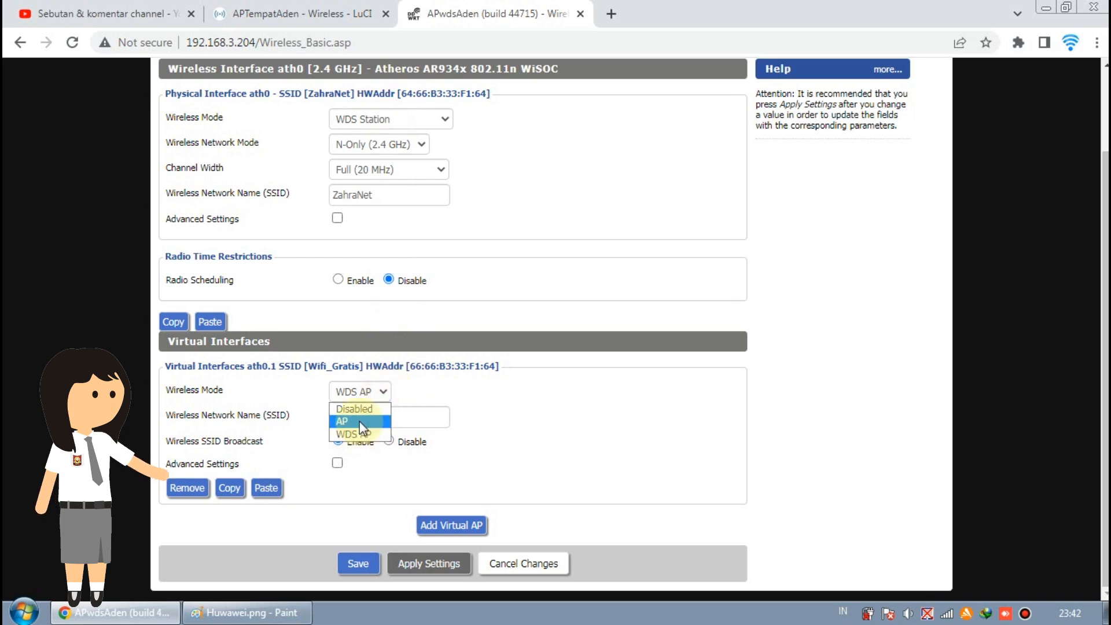
click(437, 407)
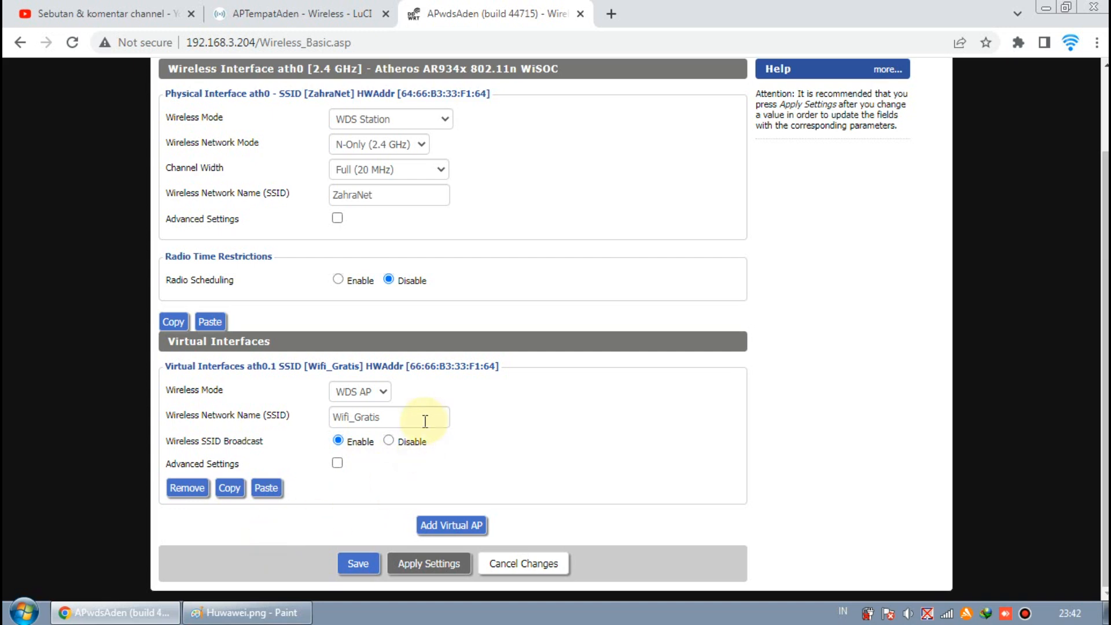
Step: Check the Wifi_Gratis network name field, then switch to the Paint diagram
drag(421, 415, 310, 425)
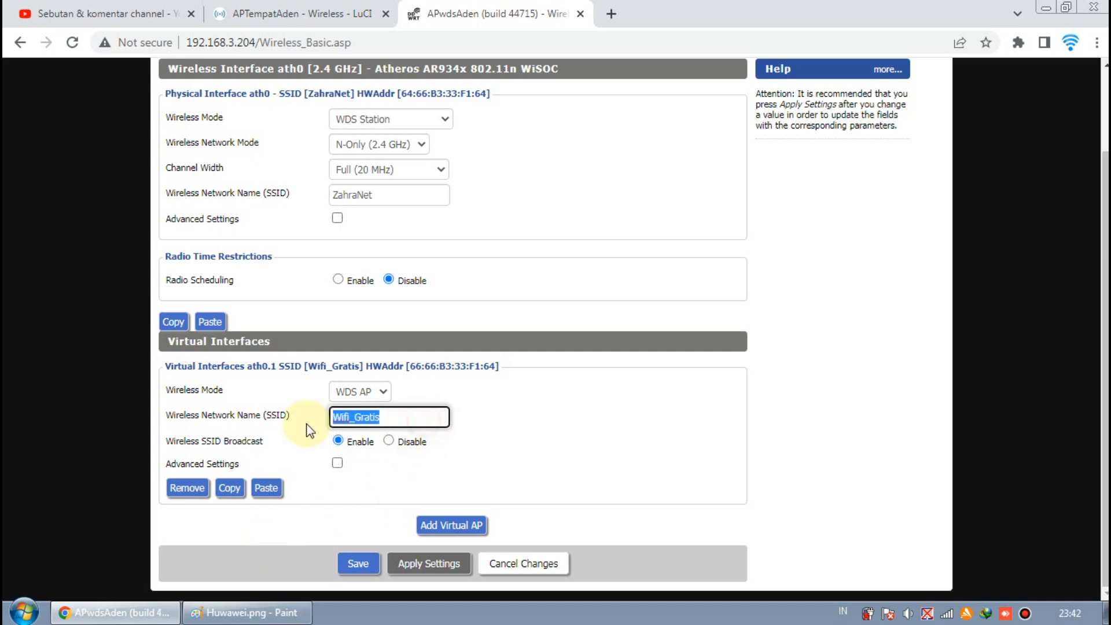
click(408, 416)
double_click(400, 419)
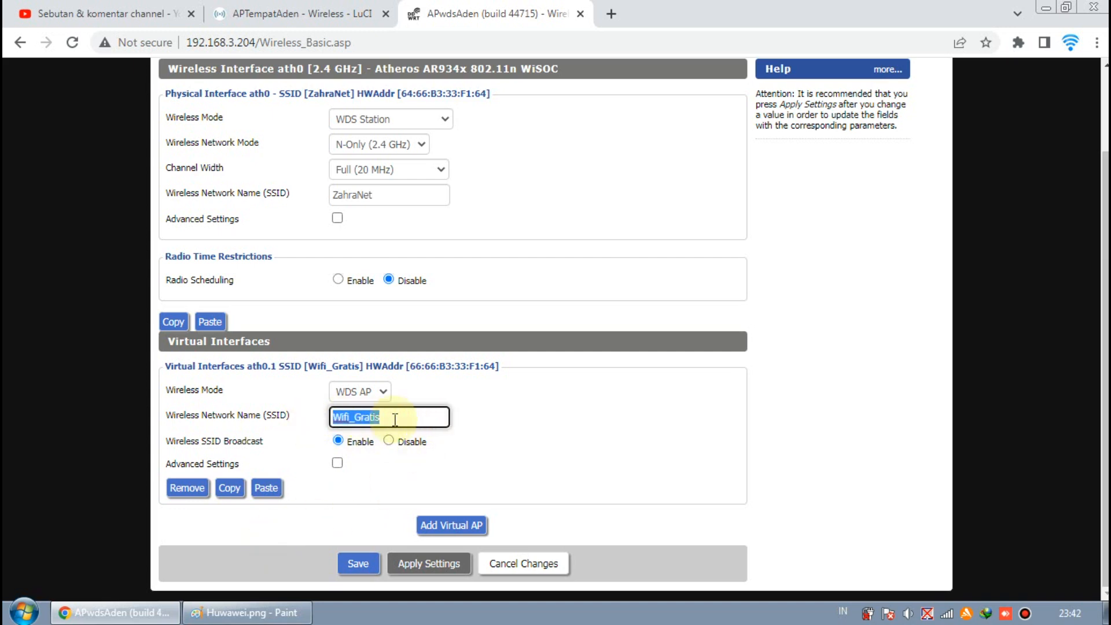
click(466, 416)
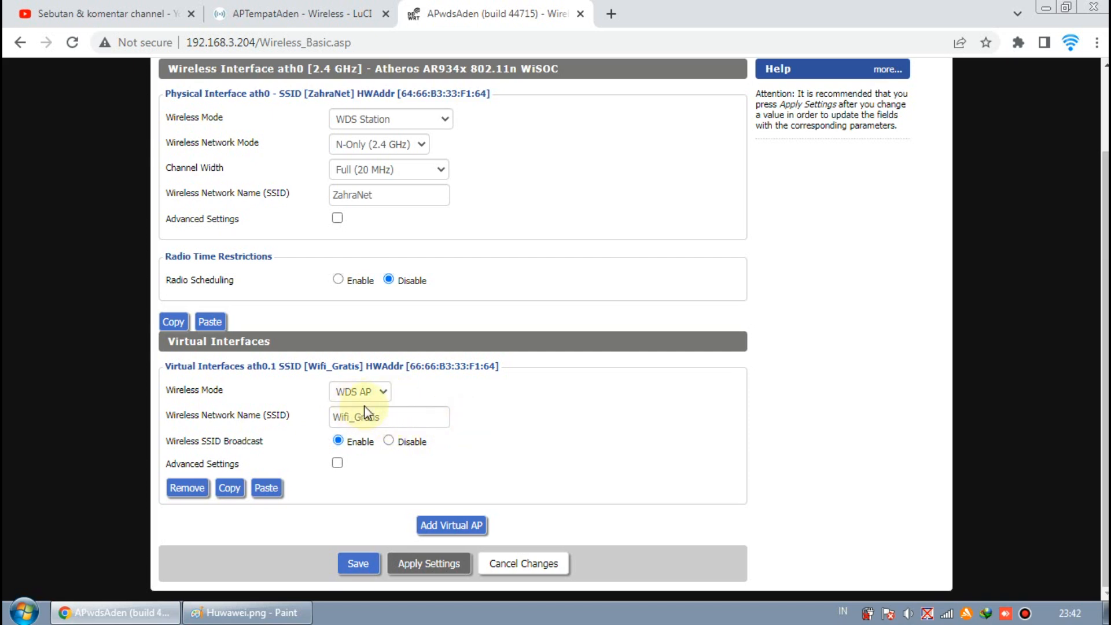
click(249, 612)
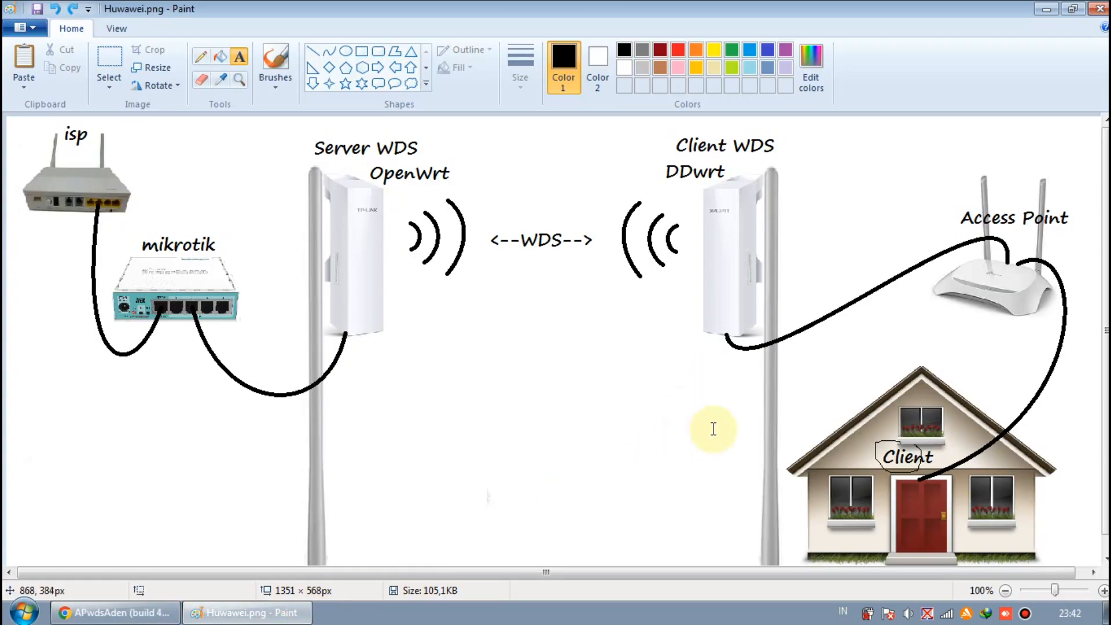
Step: Pencil-sketch the Client WDS-to-mikrotik link, undo it, and return to DD-WRT
click(201, 56)
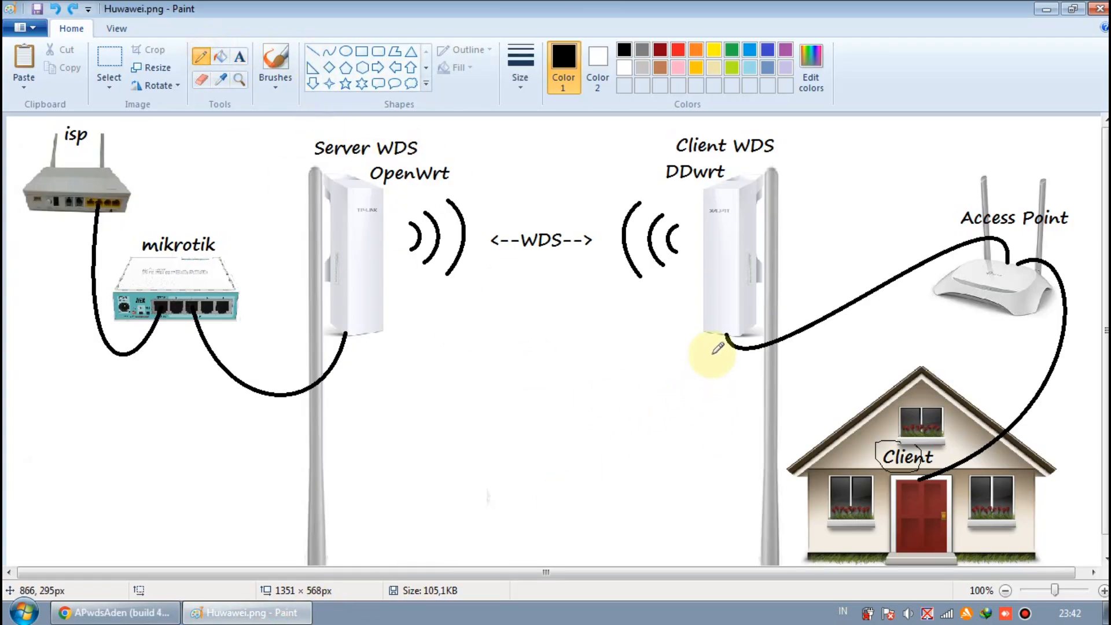
mouse_move(677, 493)
mouse_down()
mouse_move(682, 471)
mouse_move(665, 515)
mouse_move(718, 307)
mouse_up()
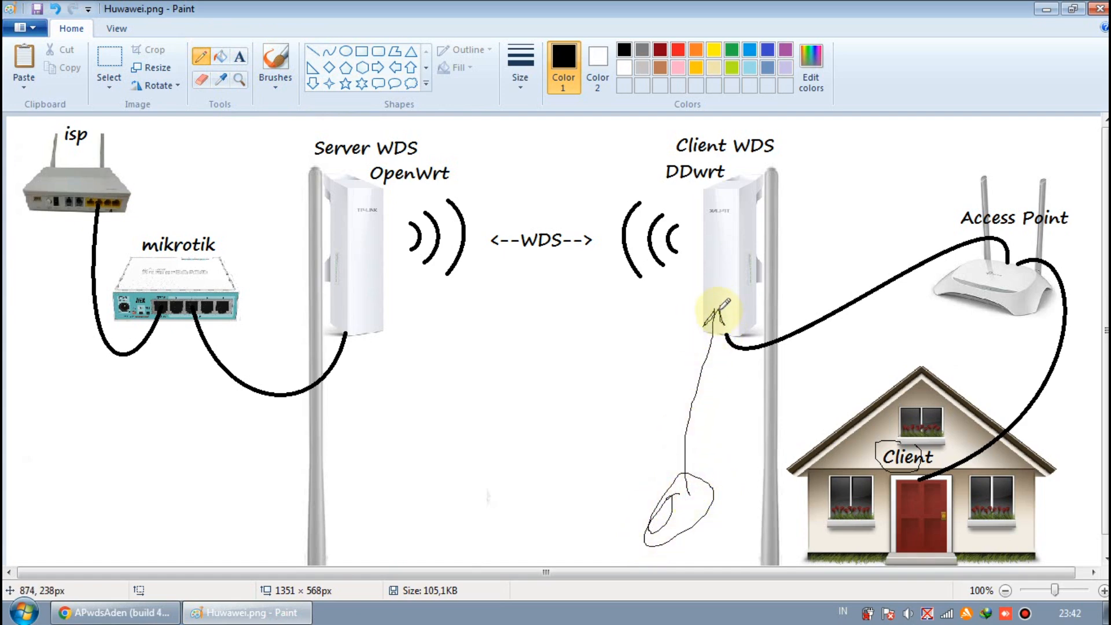
mouse_move(715, 297)
mouse_down()
mouse_move(651, 243)
mouse_move(435, 225)
mouse_move(226, 283)
mouse_move(207, 268)
mouse_up()
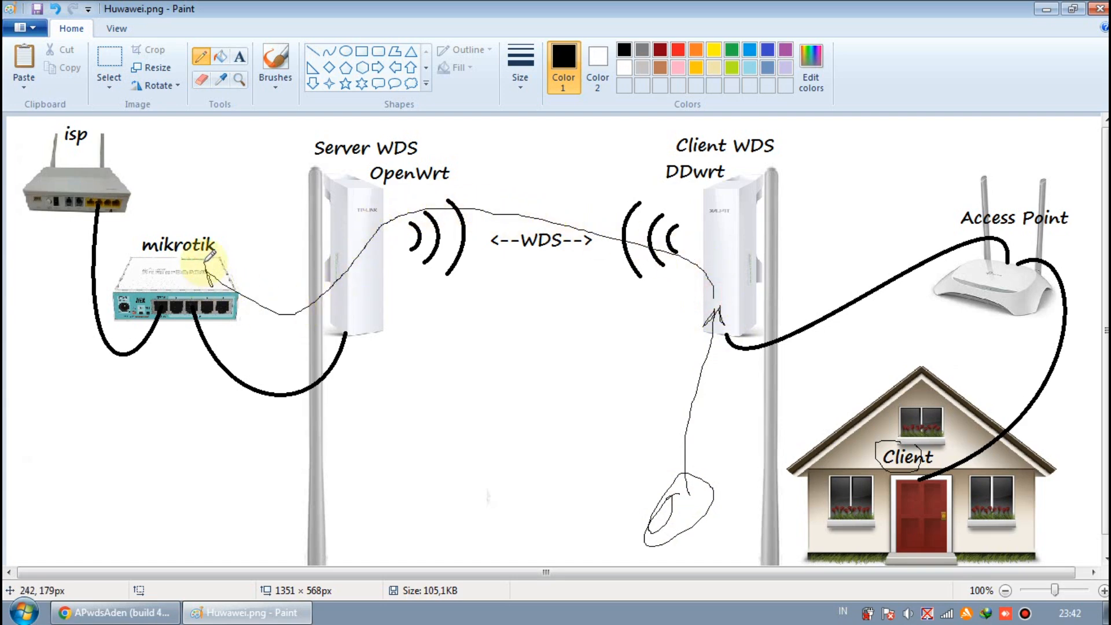
mouse_move(671, 486)
mouse_down()
mouse_move(657, 513)
mouse_move(683, 497)
mouse_up()
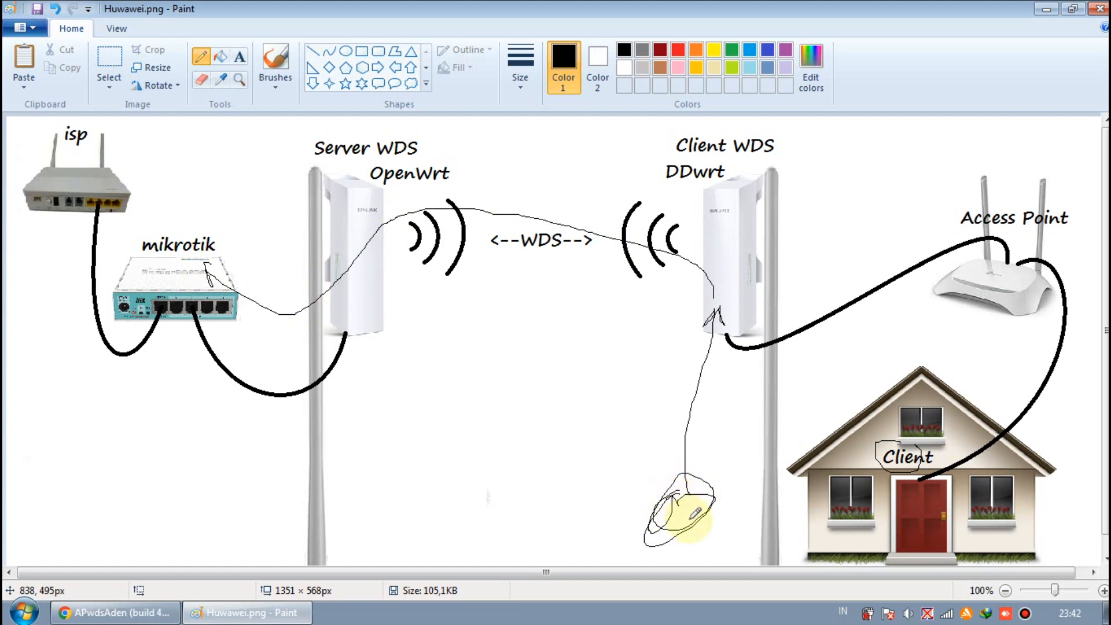
key(ctrl+z)
key(ctrl+z)
key(ctrl+z)
key(ctrl+z)
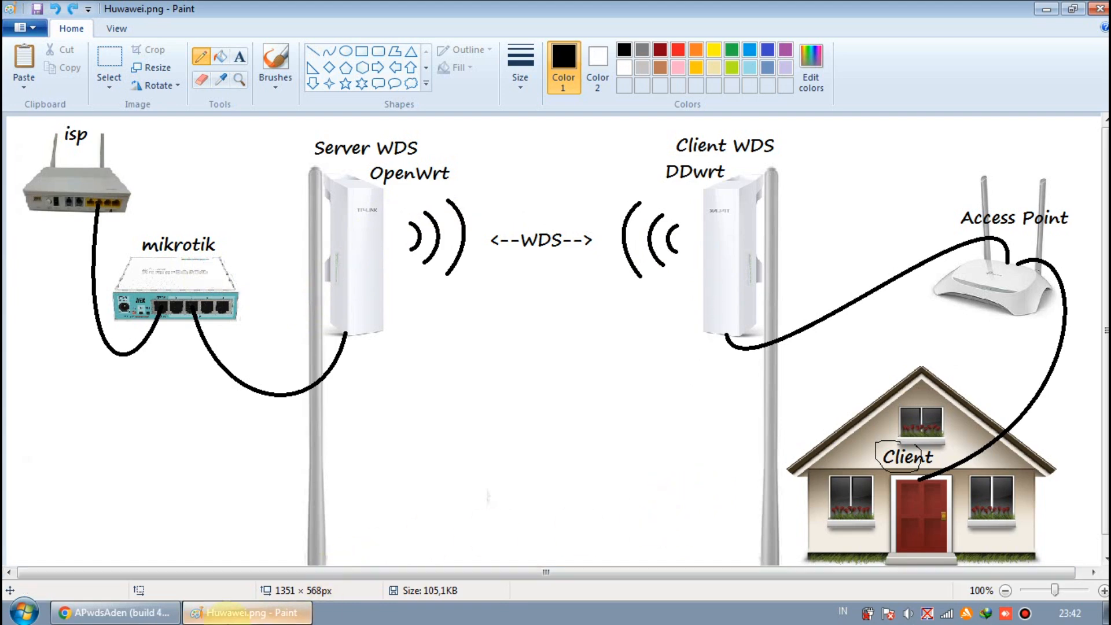
click(166, 618)
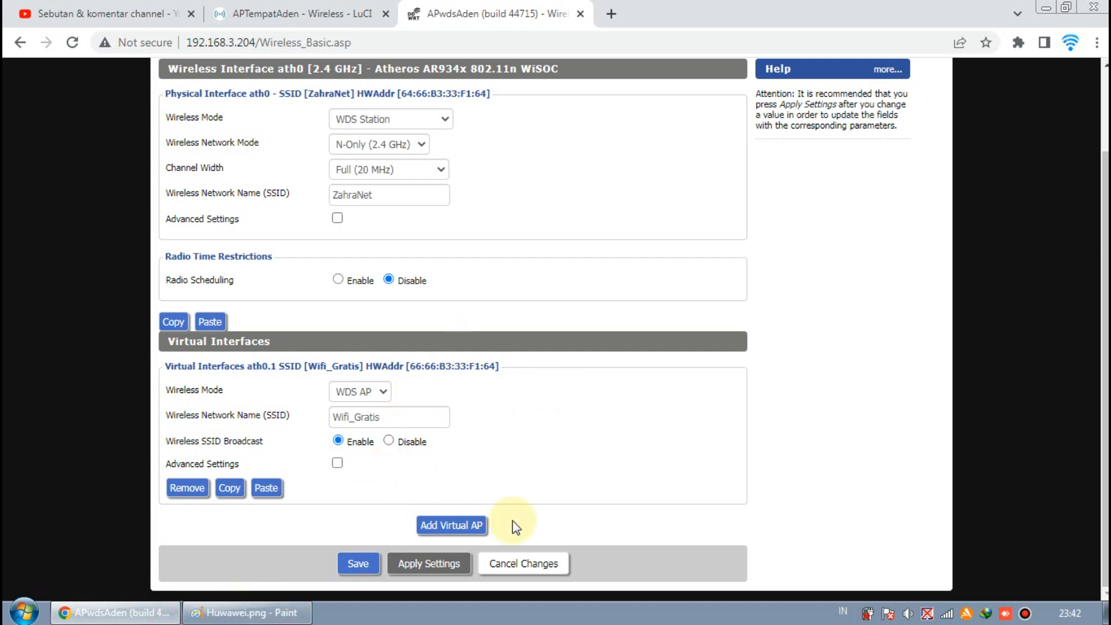
Step: Keep the Wifi_Gratis virtual interface in WDS AP mode after briefly trying Disabled
click(371, 399)
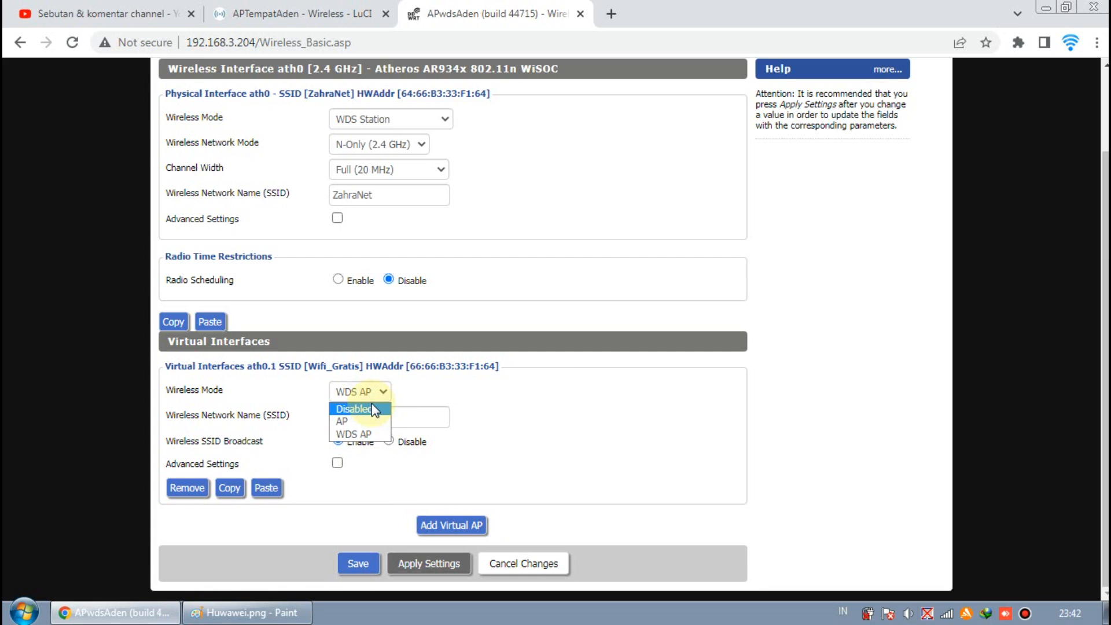
click(372, 408)
click(384, 397)
click(377, 434)
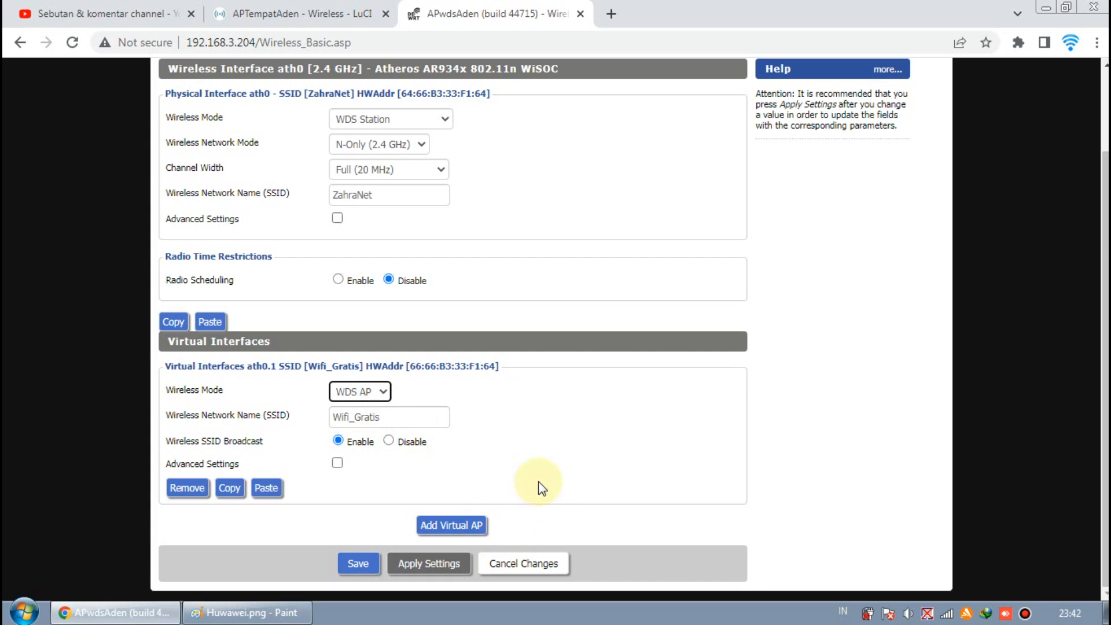
scroll(538, 488, up, 2)
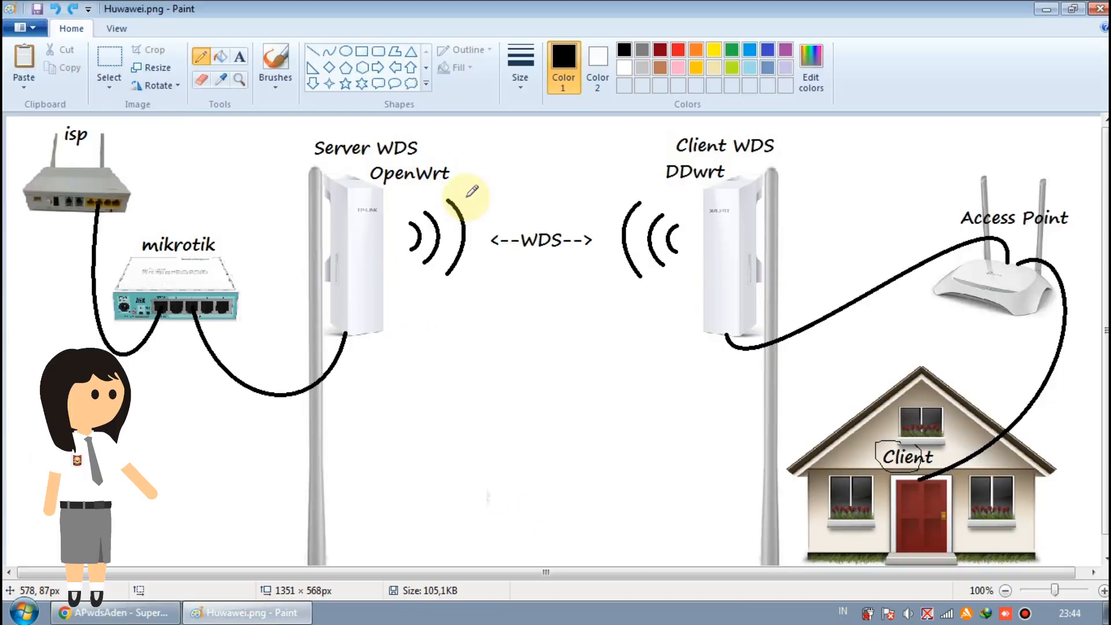
Step: Pencil-circle the Server WDS OpenWrt and Client WDS DDwrt labels, then return to DD-WRT
mouse_move(404, 130)
mouse_down()
mouse_move(335, 120)
mouse_move(310, 144)
mouse_move(414, 194)
mouse_move(399, 115)
mouse_move(388, 123)
mouse_up()
mouse_move(745, 128)
mouse_down()
mouse_move(664, 144)
mouse_move(649, 171)
mouse_move(775, 160)
mouse_move(721, 136)
mouse_up()
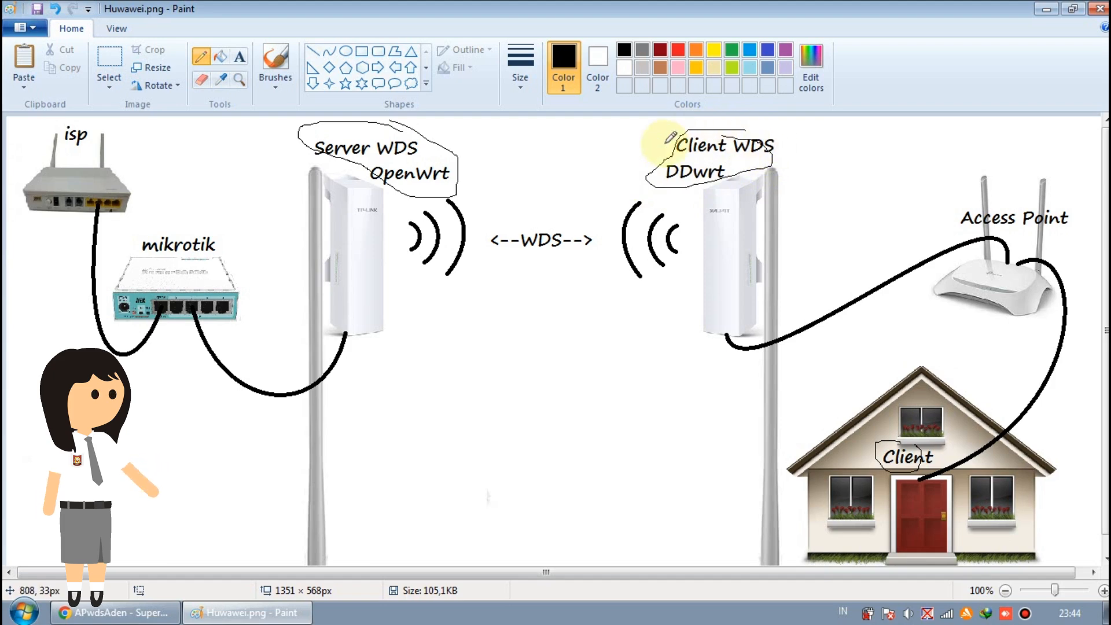
click(110, 612)
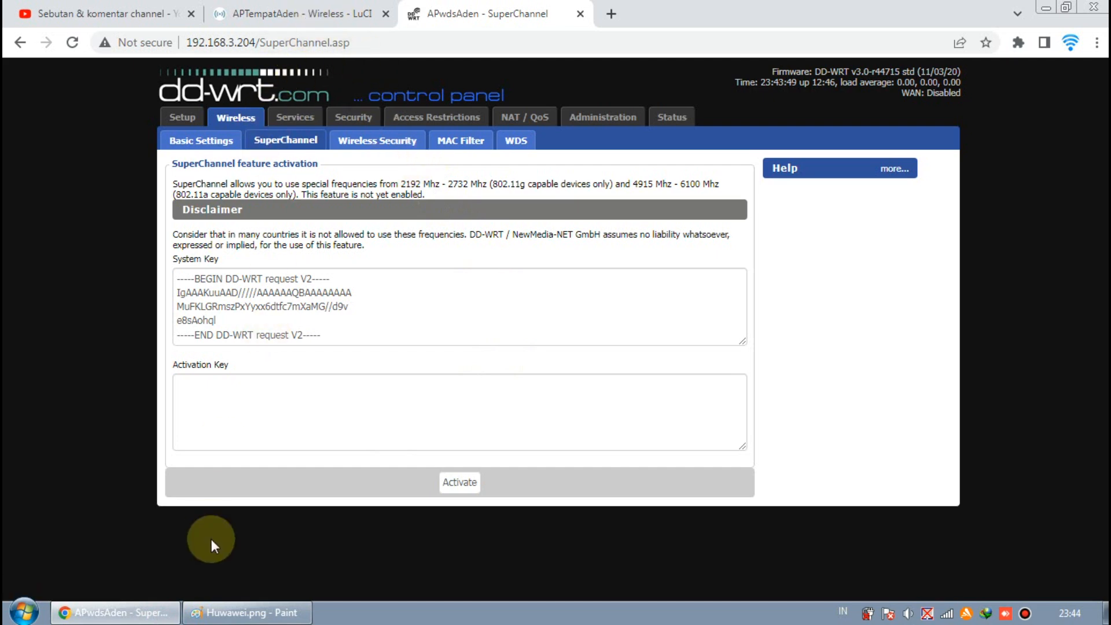
click(246, 612)
click(110, 612)
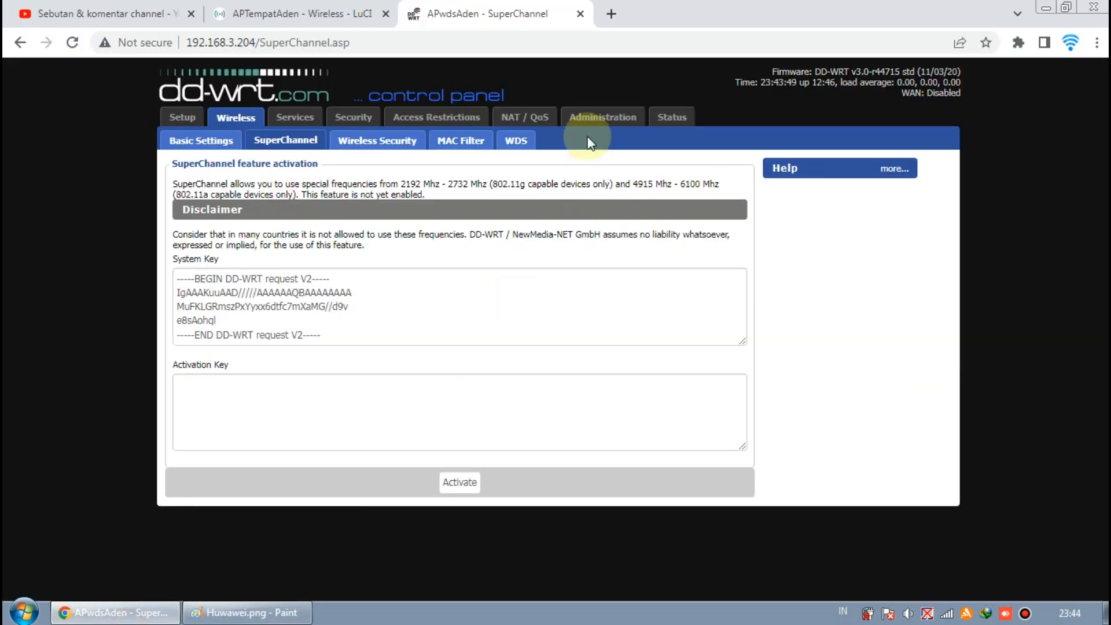
click(515, 145)
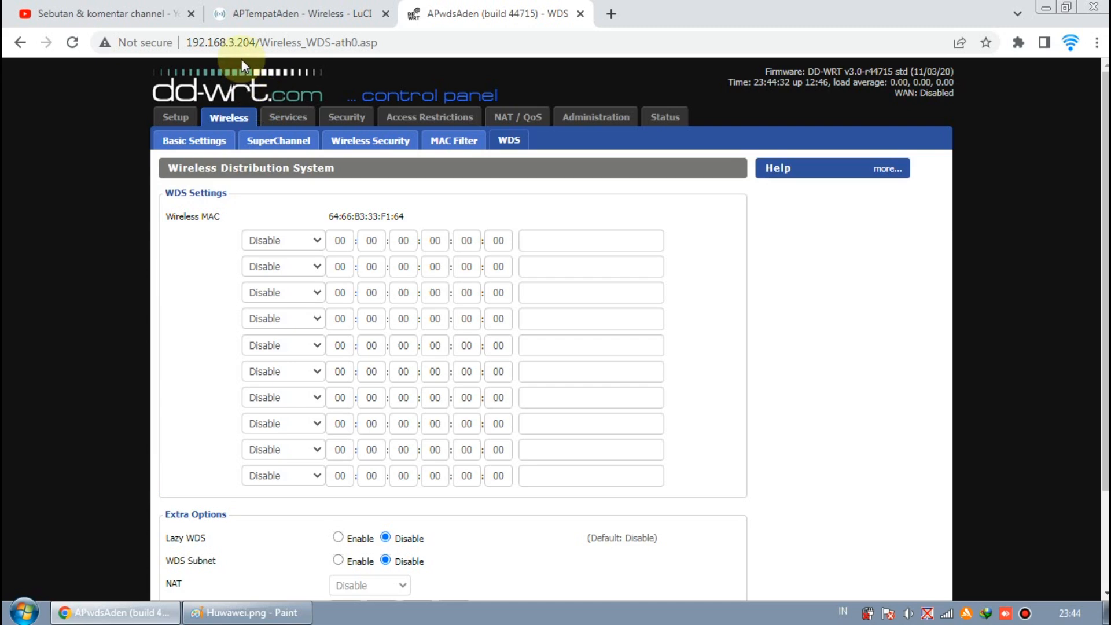
click(289, 14)
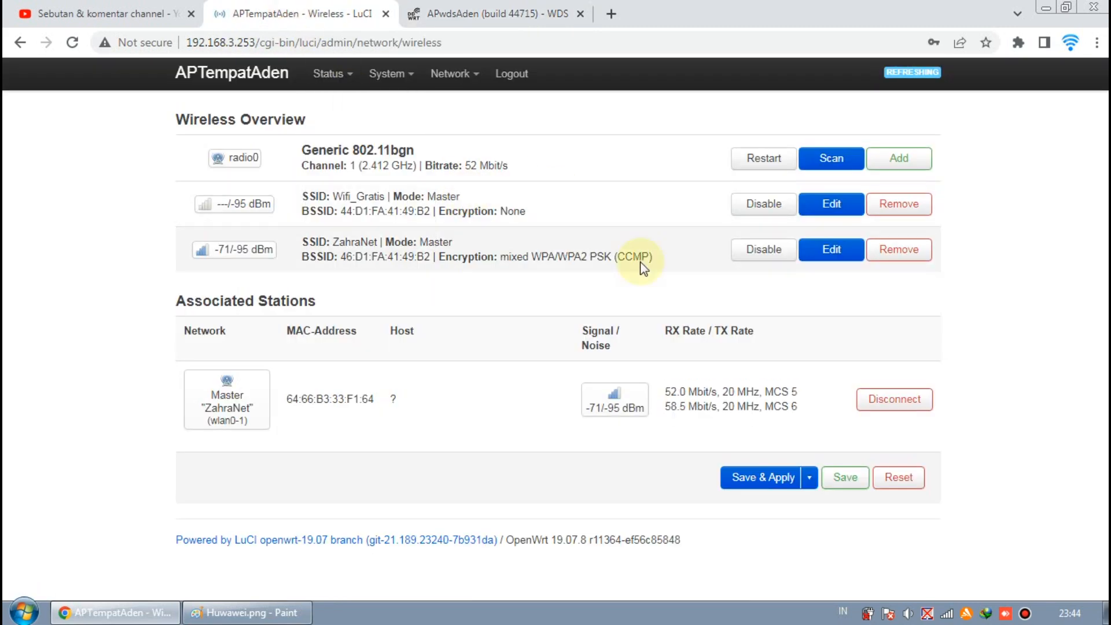
click(489, 13)
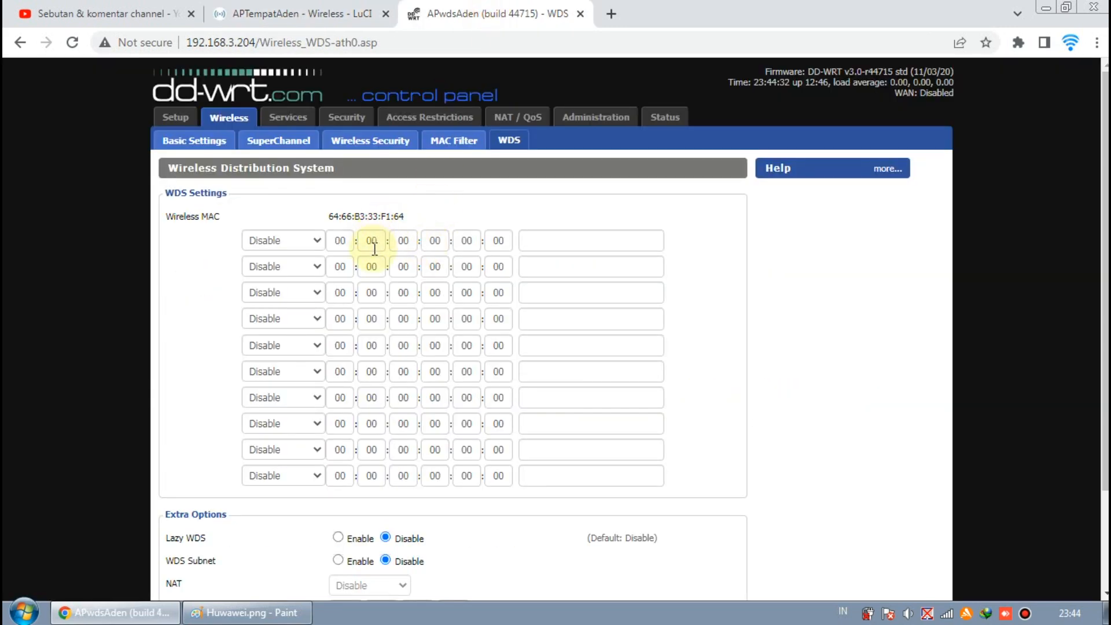
click(255, 15)
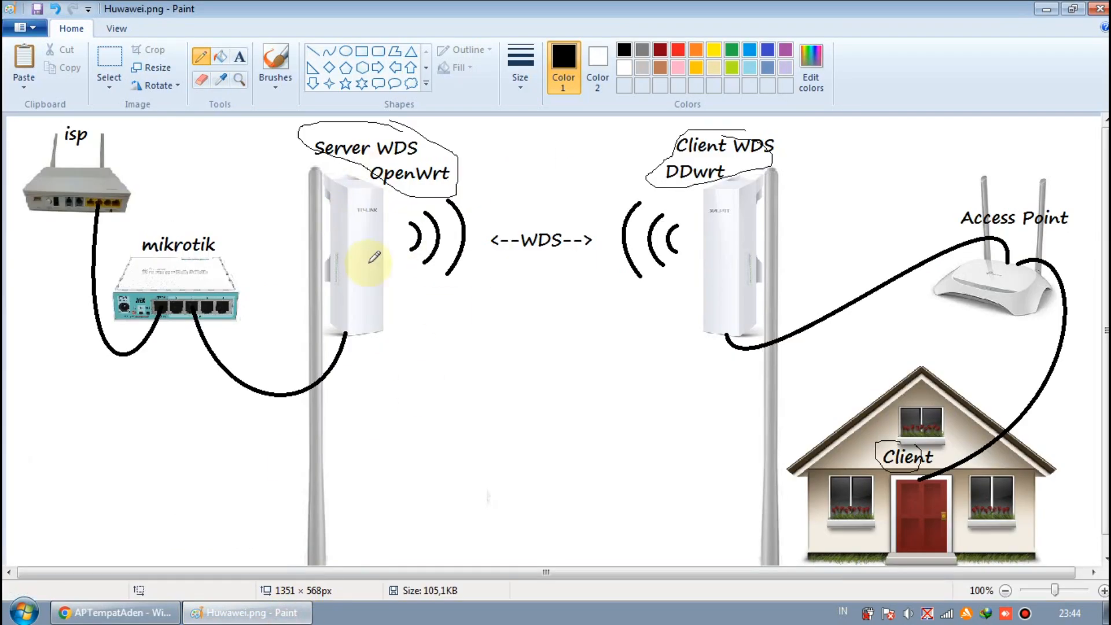
click(113, 612)
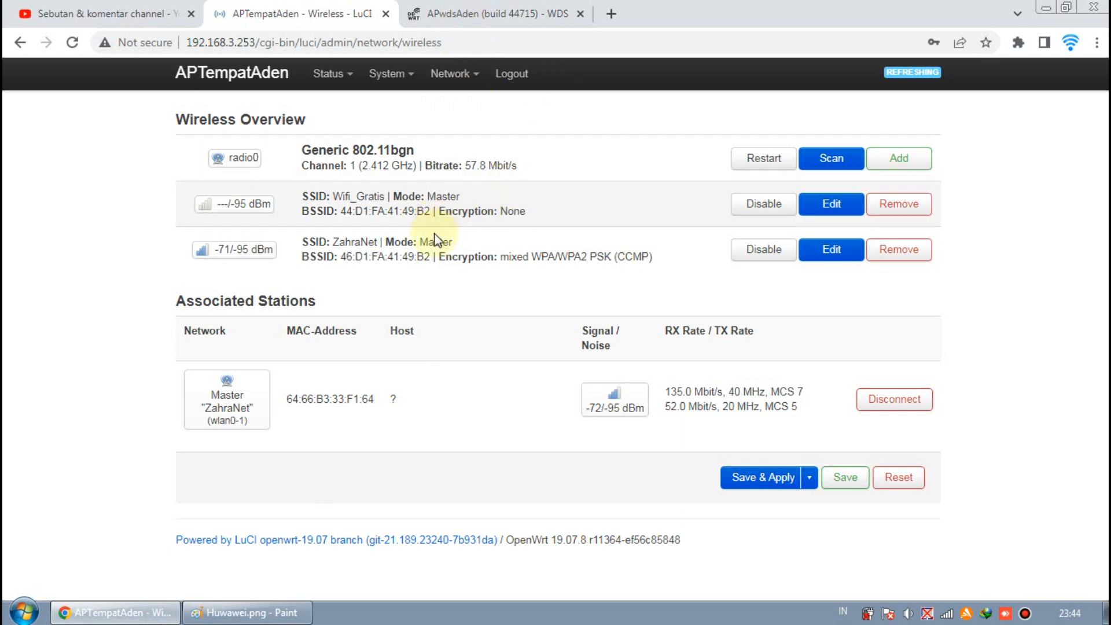
drag(428, 257, 340, 256)
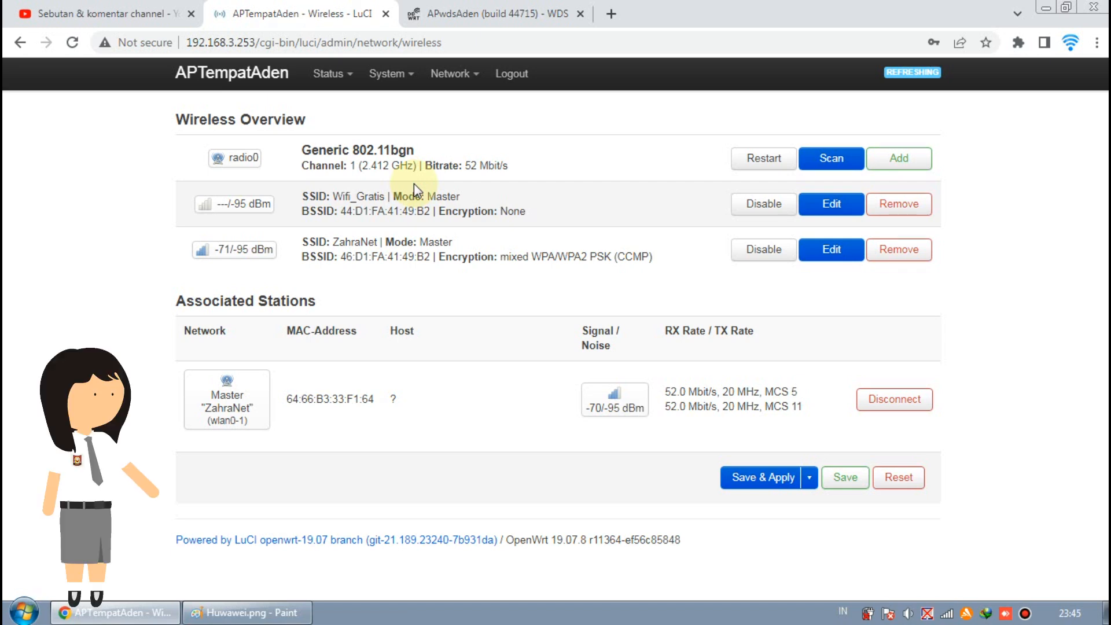
Step: Review DD-WRT Basic Wireless Settings with ZahraNet in WDS Station mode, then return to Paint
click(494, 19)
click(197, 141)
scroll(367, 243, down, 1)
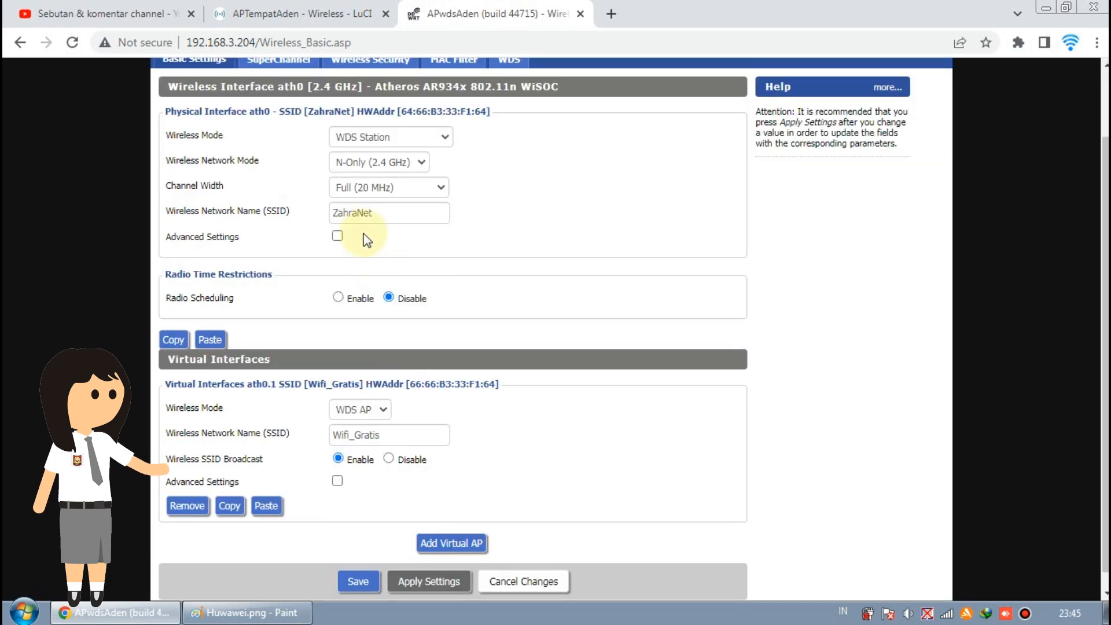
double_click(394, 214)
click(520, 223)
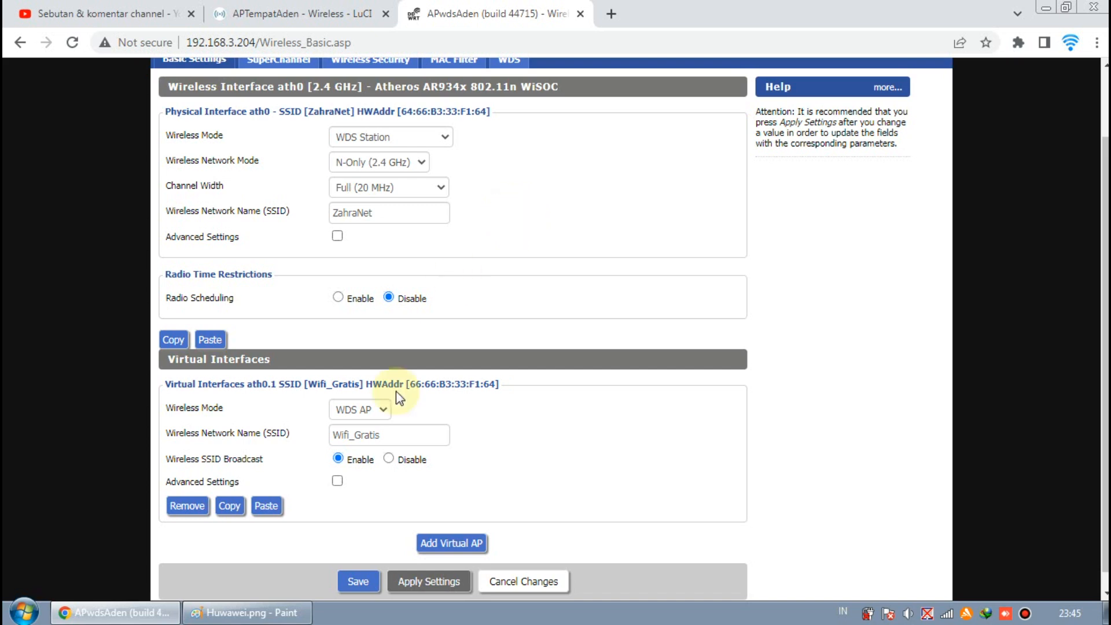
click(246, 612)
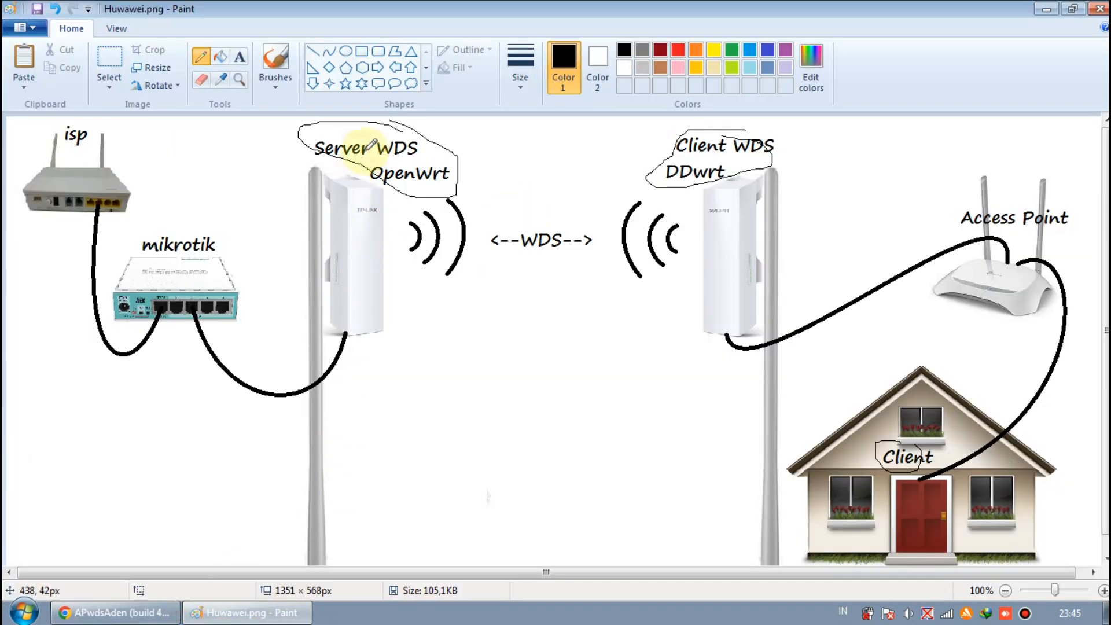
Step: Add pencil loops around the OpenWrt label and the WDS in Client WDS
drag(352, 153, 397, 171)
mouse_move(733, 126)
mouse_down()
mouse_move(719, 144)
mouse_move(745, 158)
mouse_up()
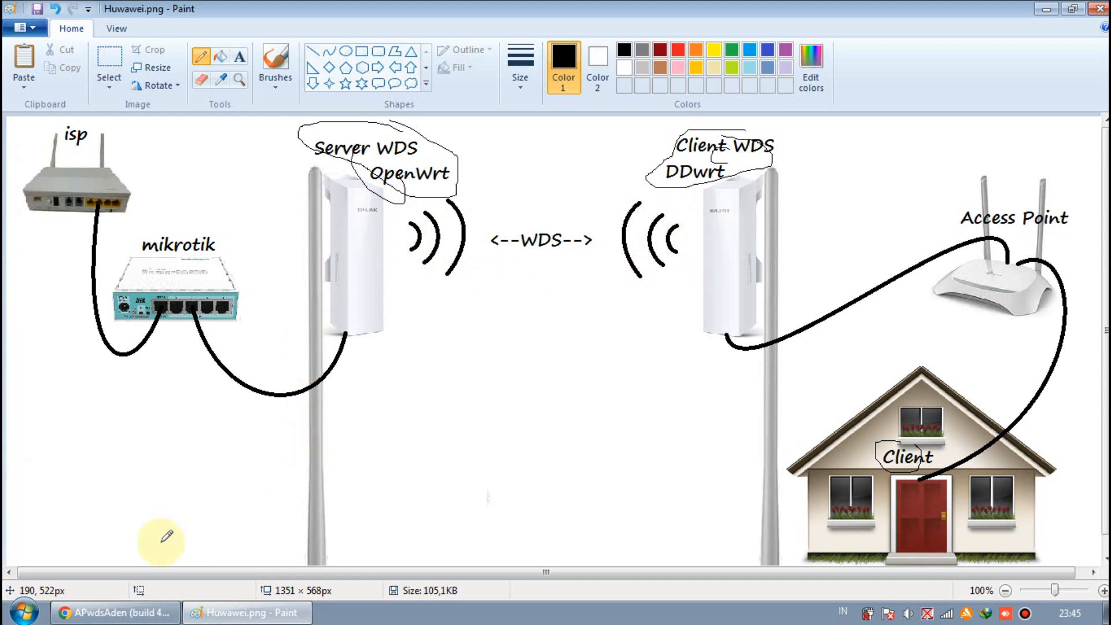
click(124, 612)
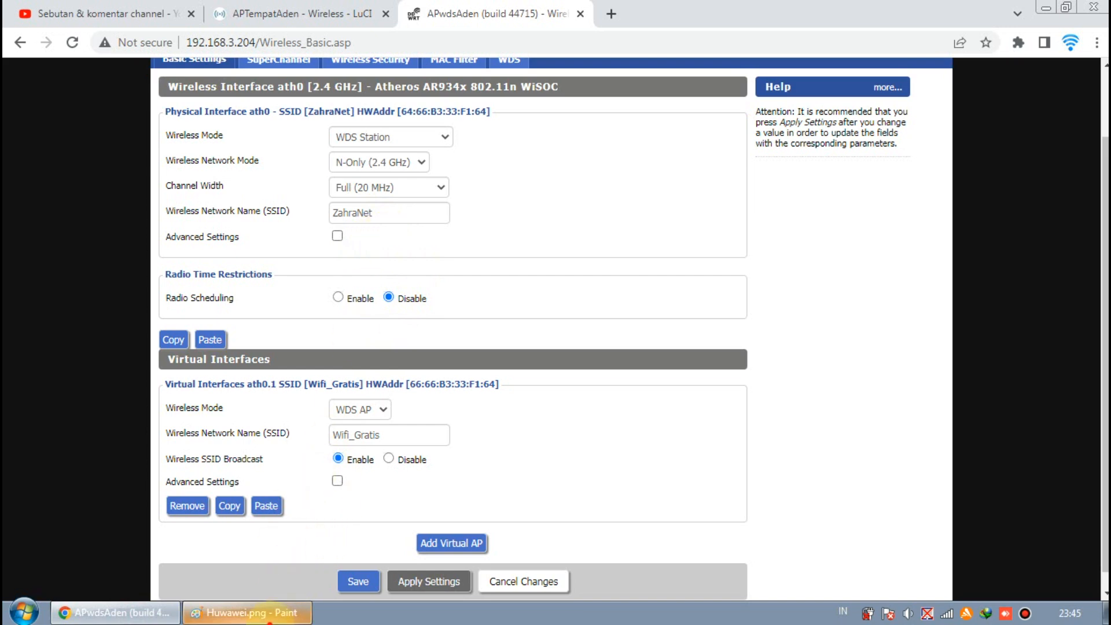
click(268, 614)
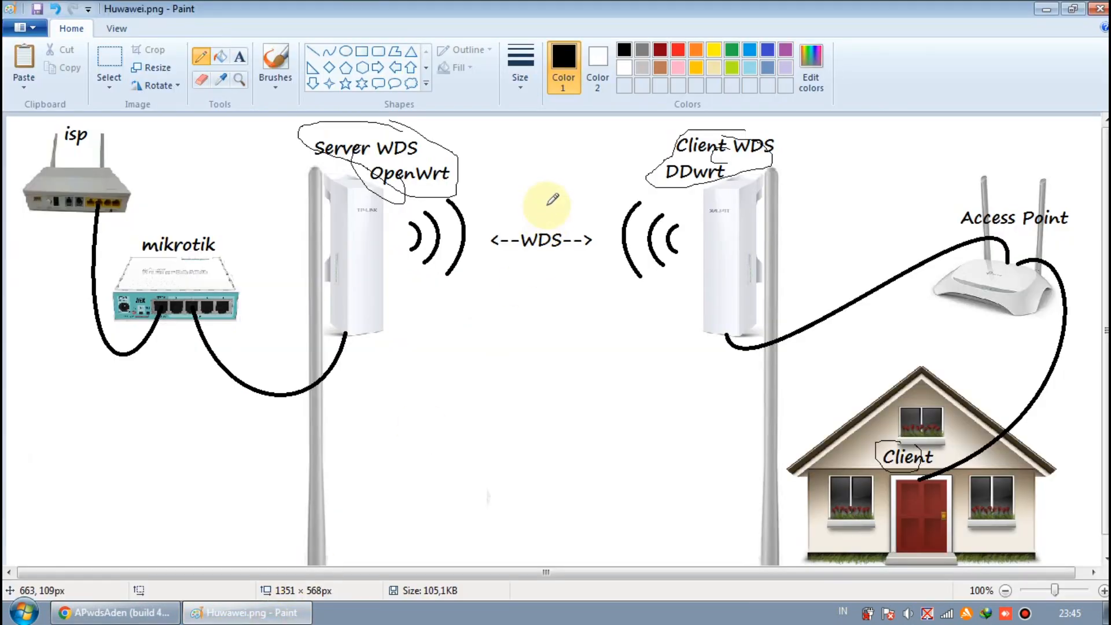